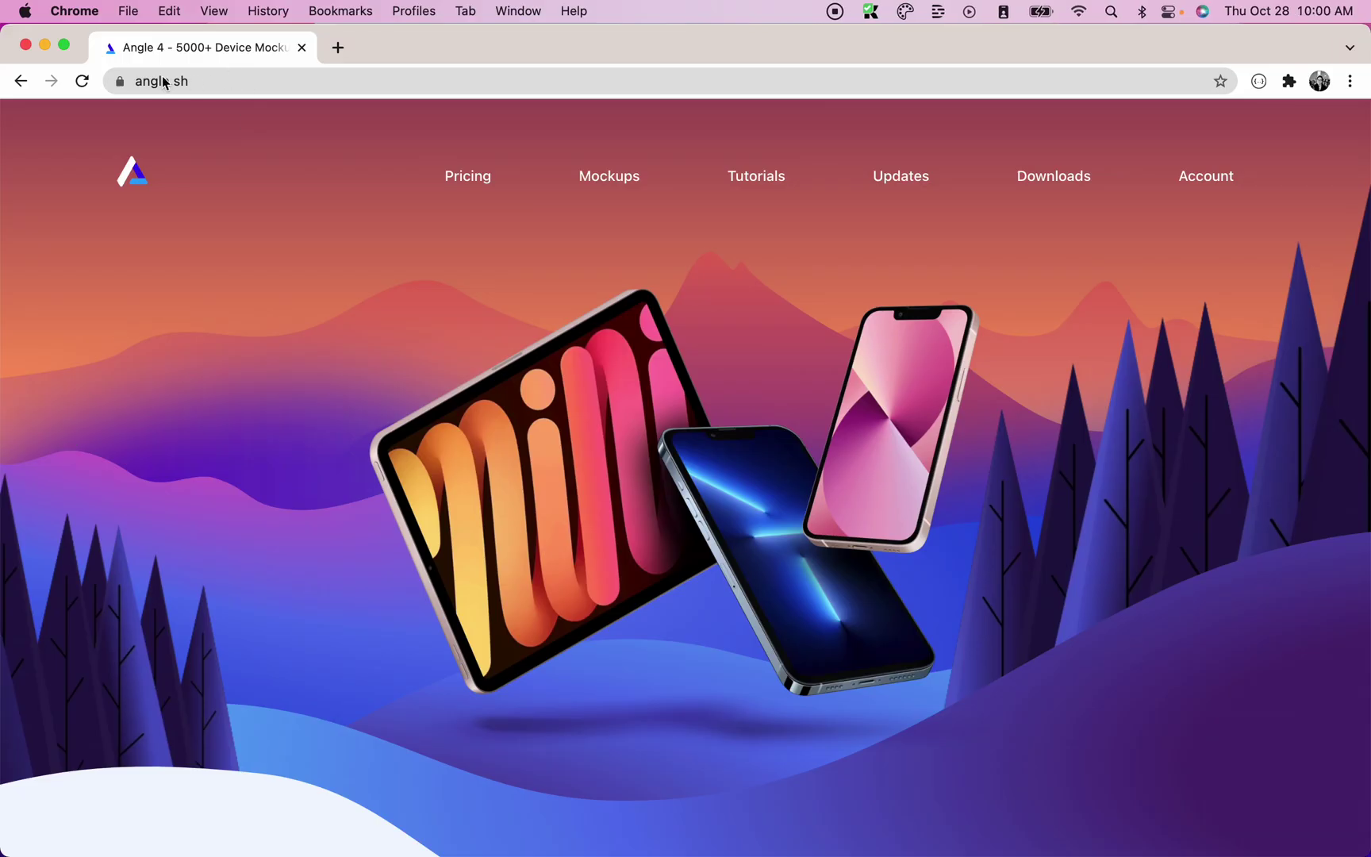
Step: Download the Angle 4 mockup package for XD from the account page
click(1209, 184)
scroll(1098, 523, down, 3)
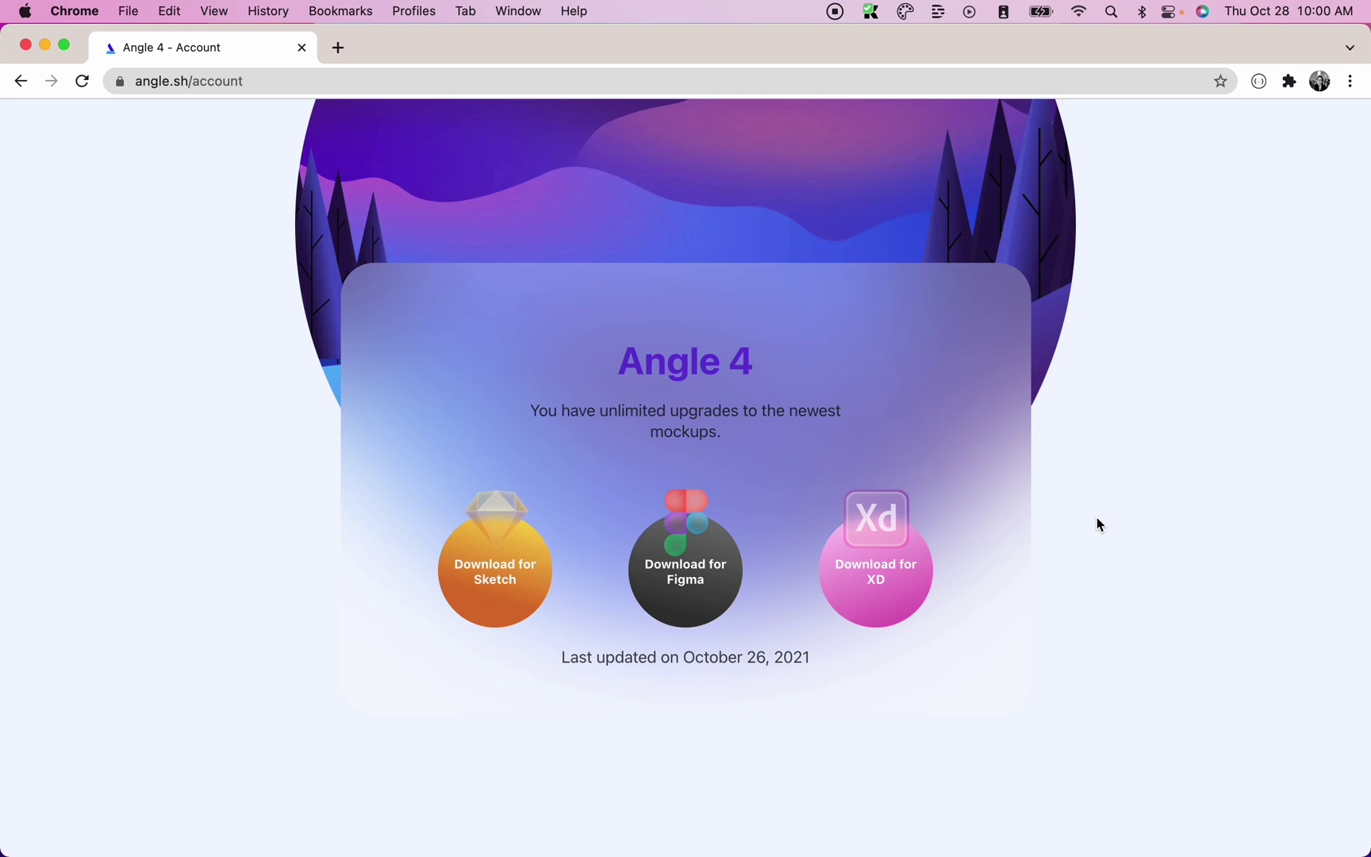
click(894, 578)
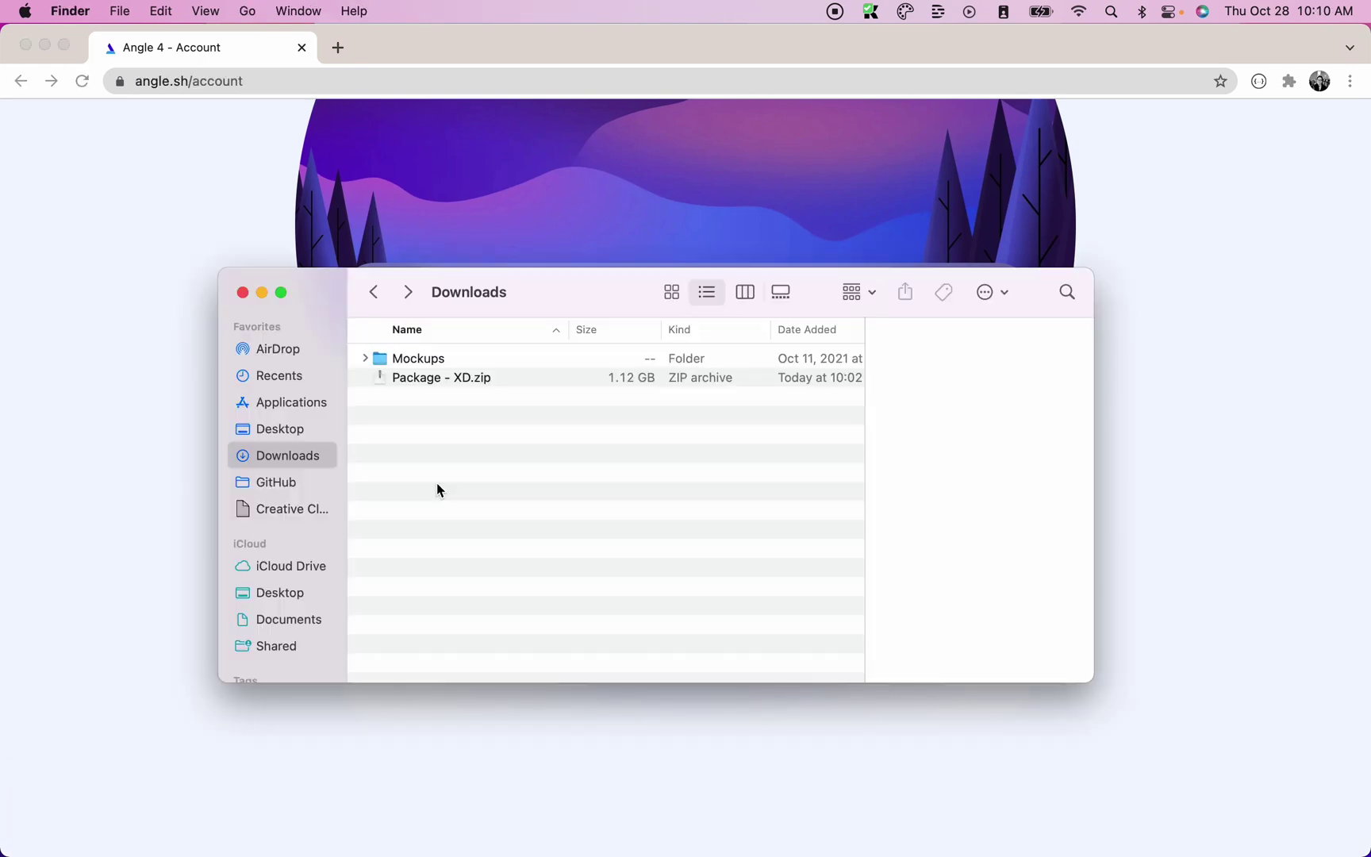
Step: Unzip Package - XD.zip and browse its Cards, Comps and Mockups folders
double_click(466, 378)
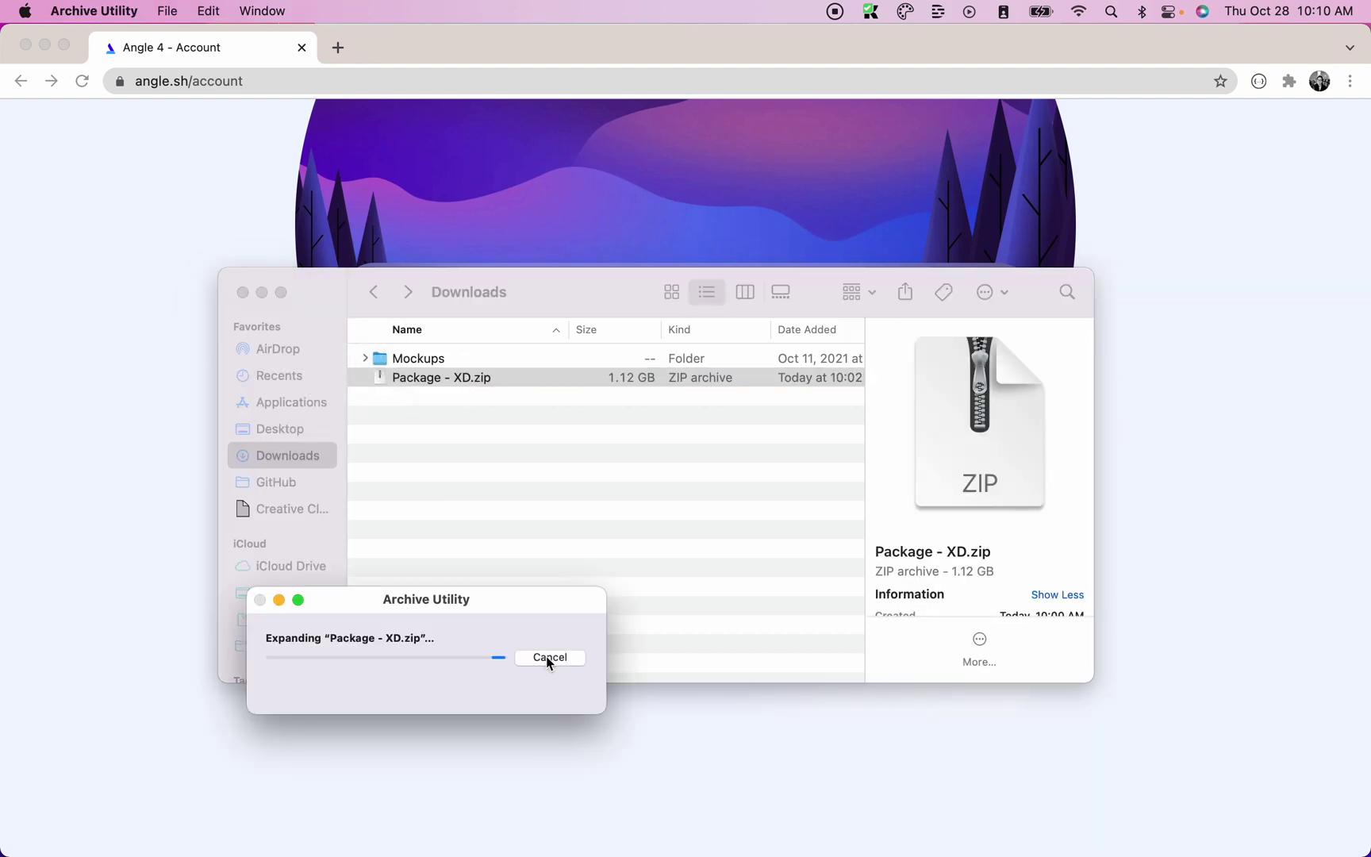
double_click(421, 379)
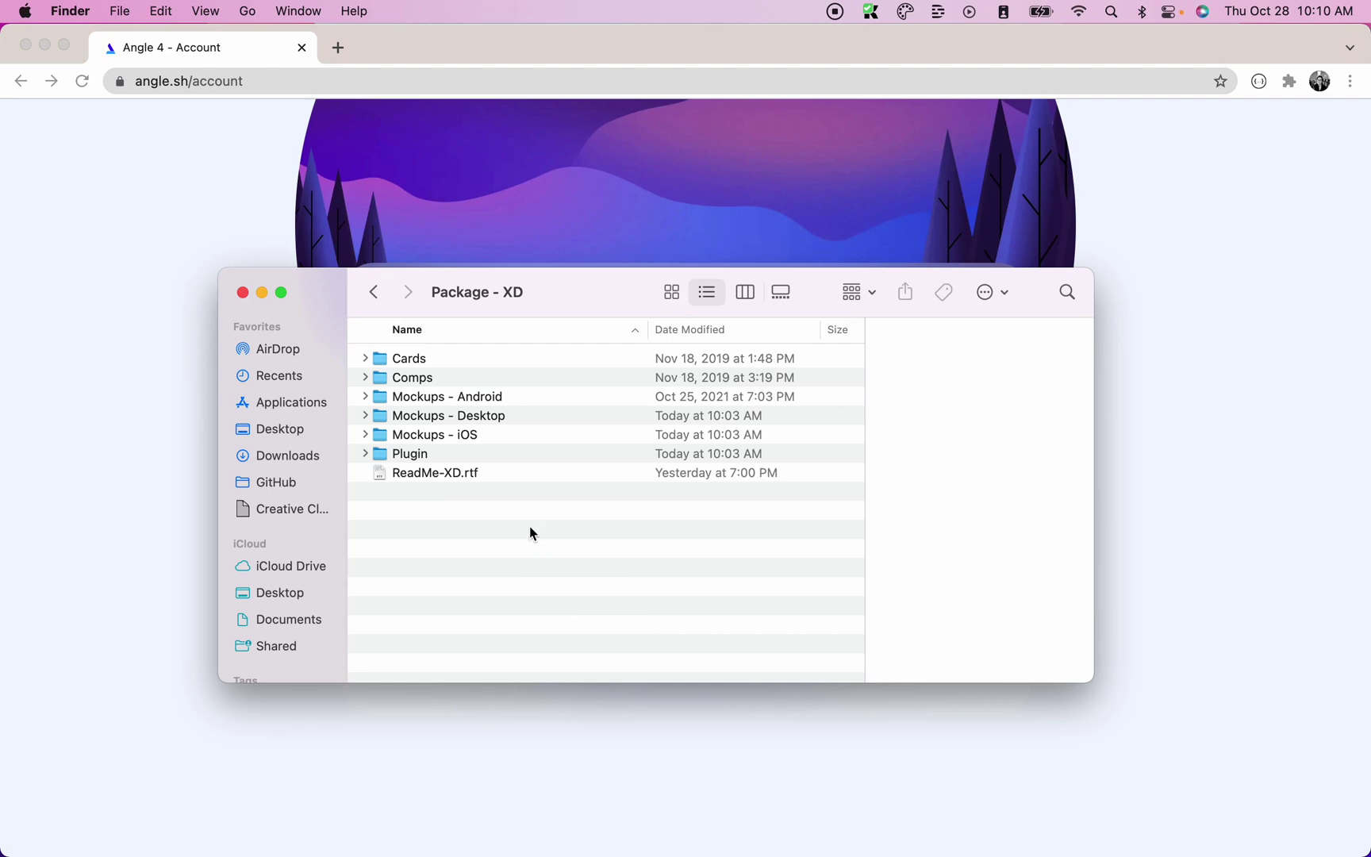
click(449, 361)
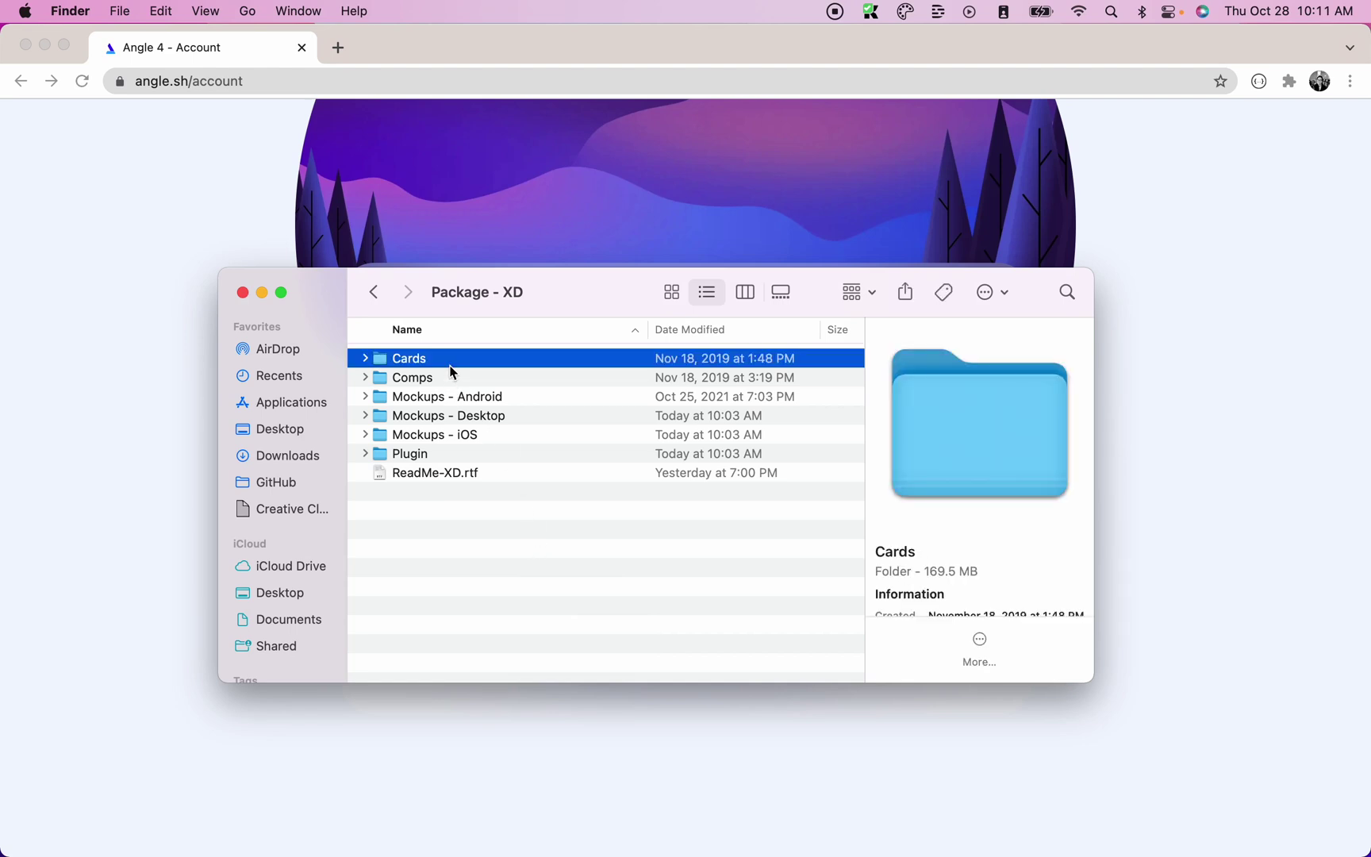
click(450, 369)
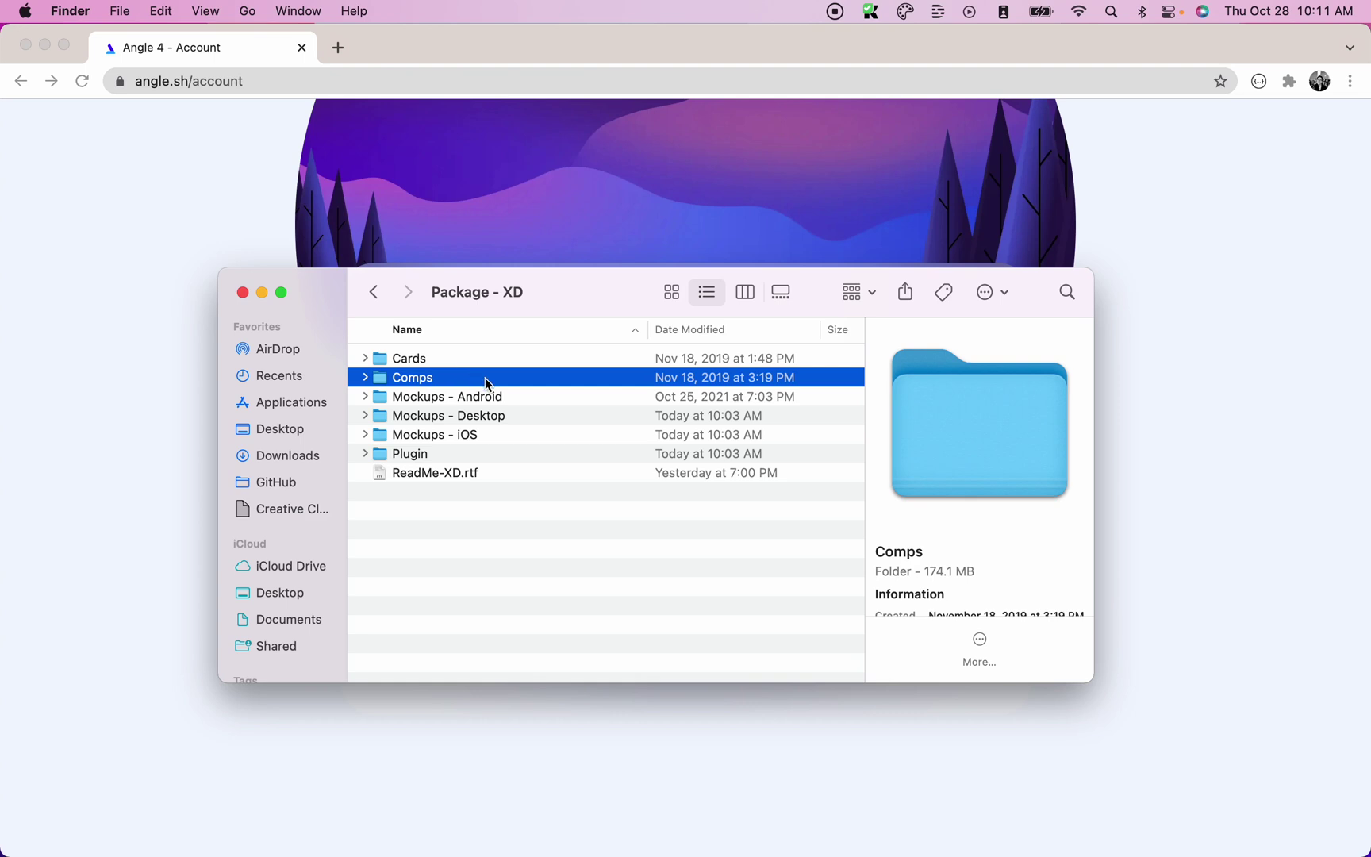
click(519, 399)
click(521, 417)
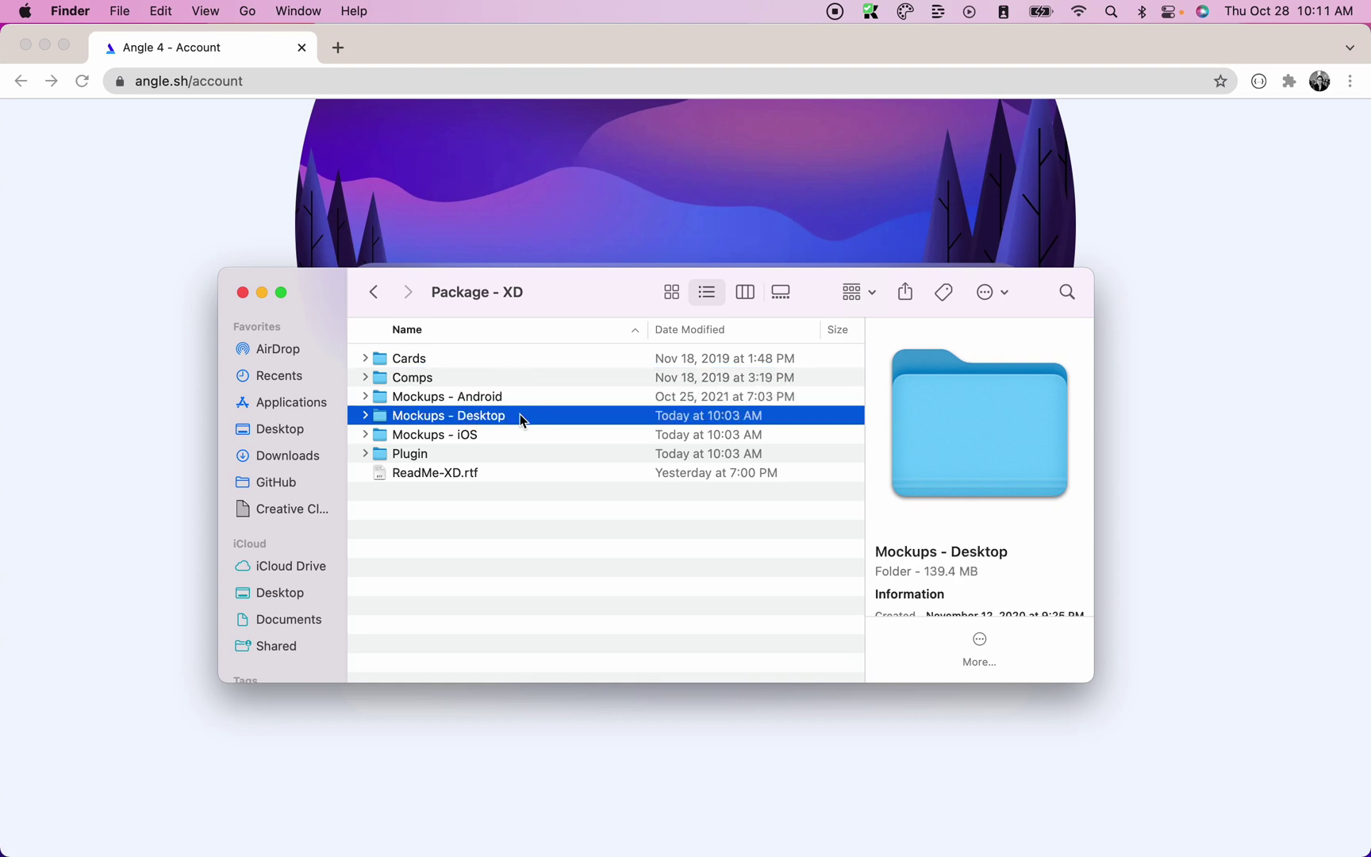
click(497, 438)
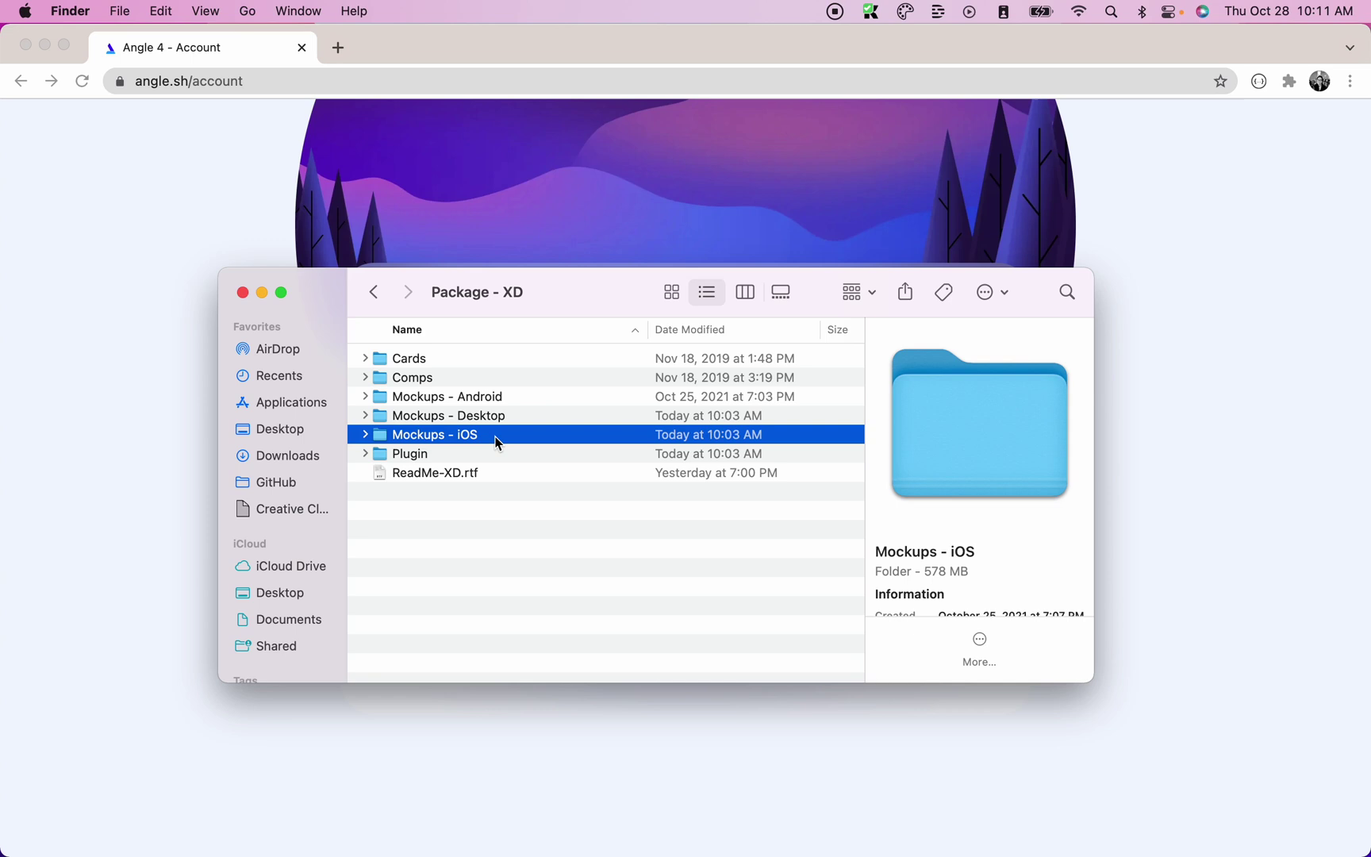
Step: Expand the Plugin folder and select AnglePlugin2.xdx
click(378, 457)
click(366, 453)
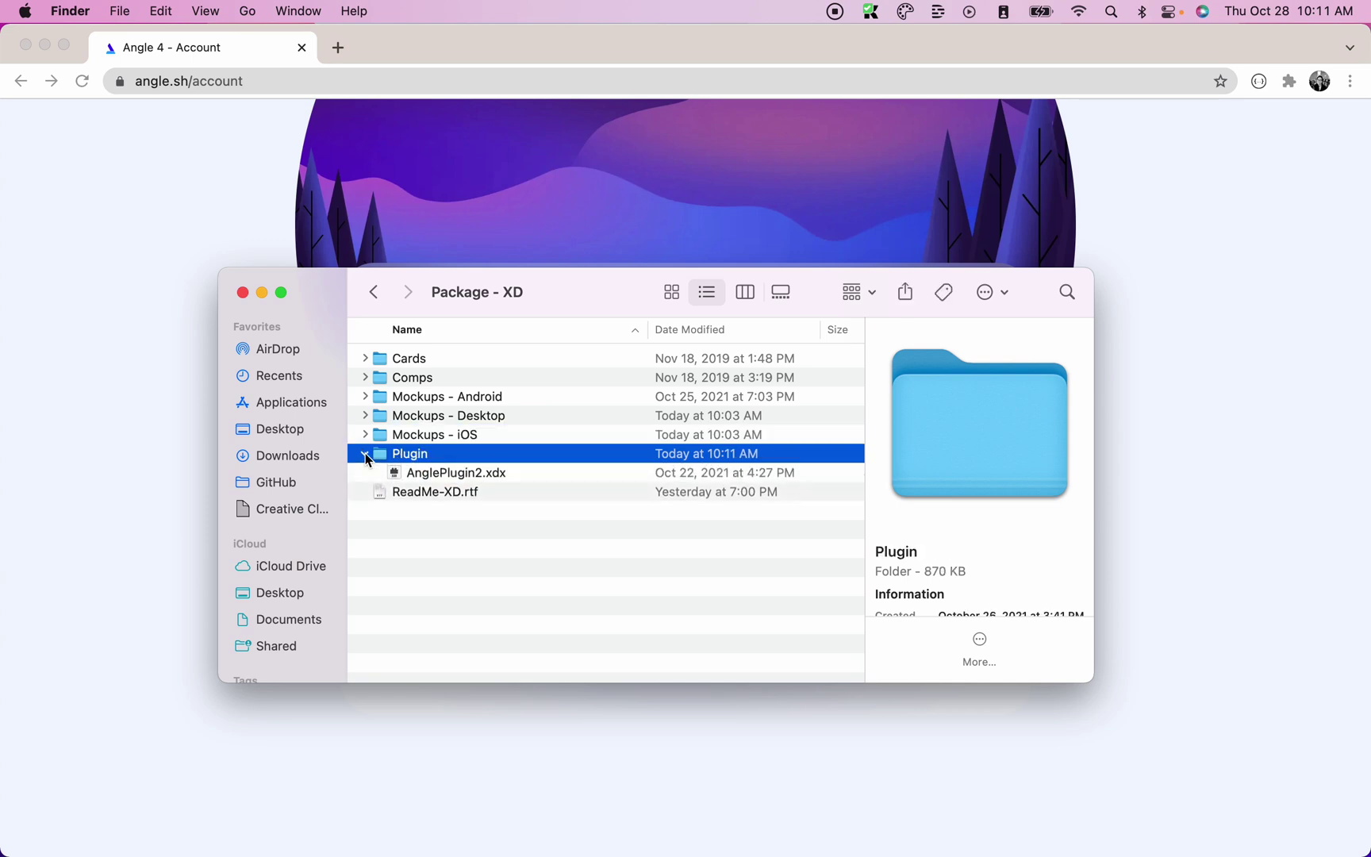
click(410, 473)
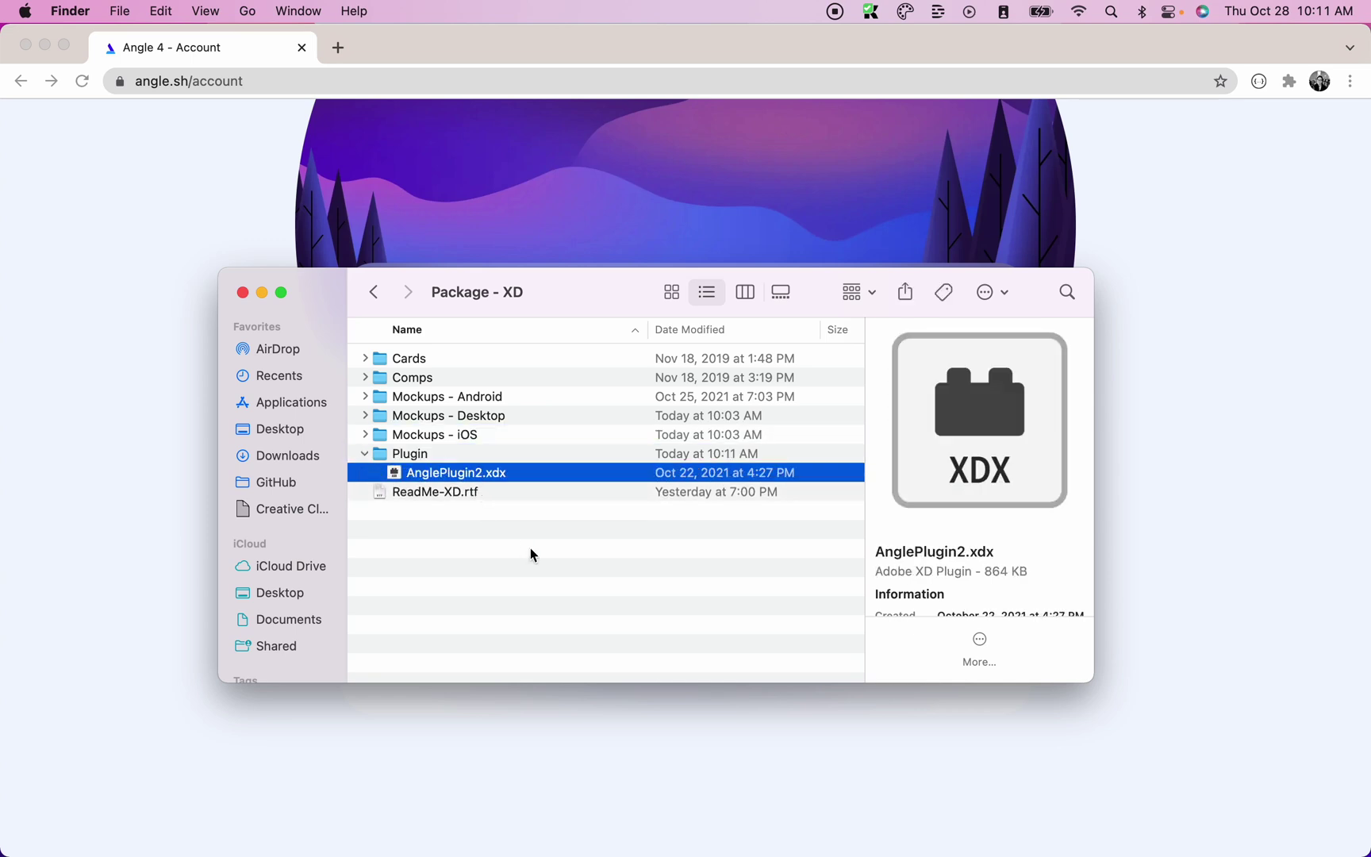
Step: Install AnglePlugin2.xdx into XD, replacing the older Angle plugin version
double_click(487, 472)
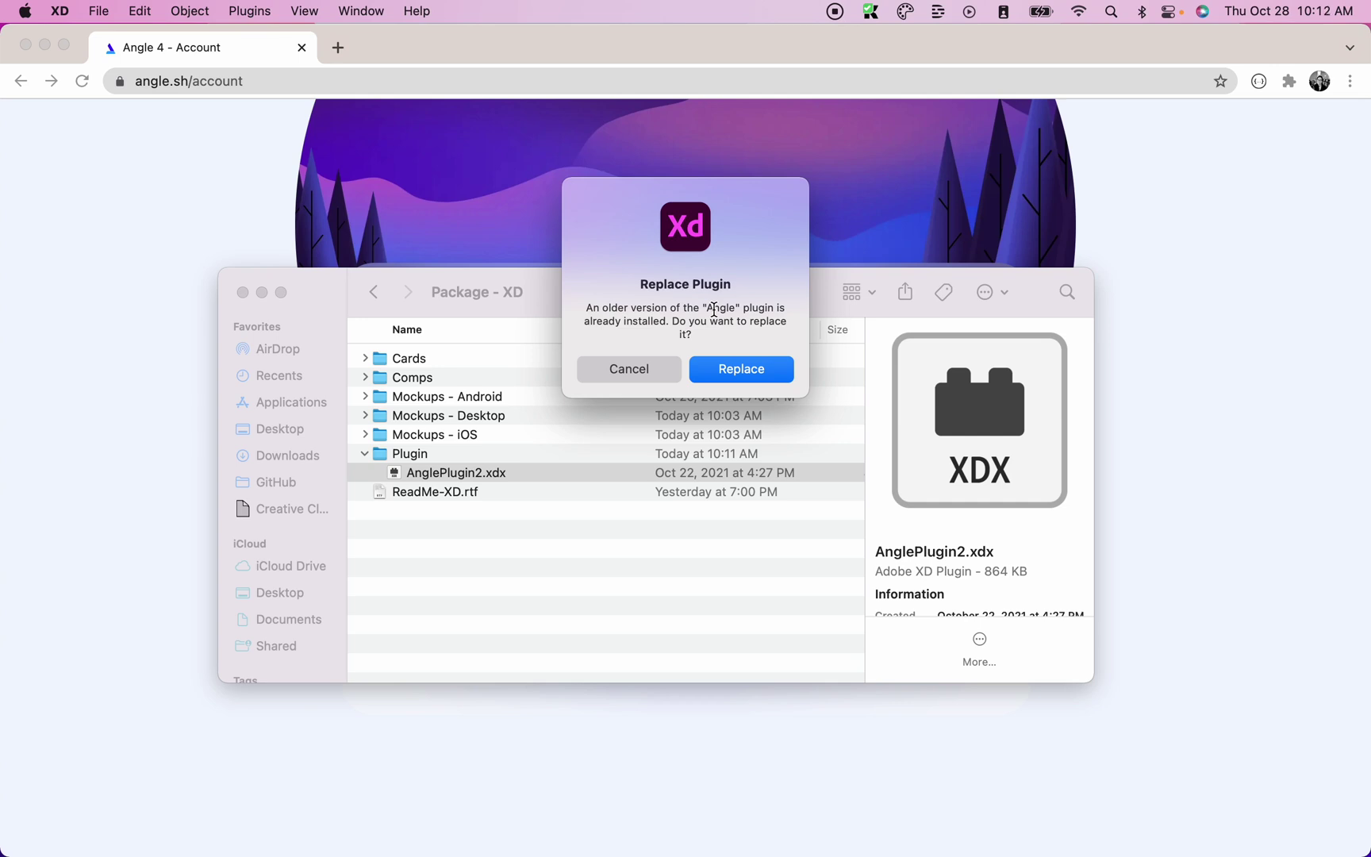
click(734, 374)
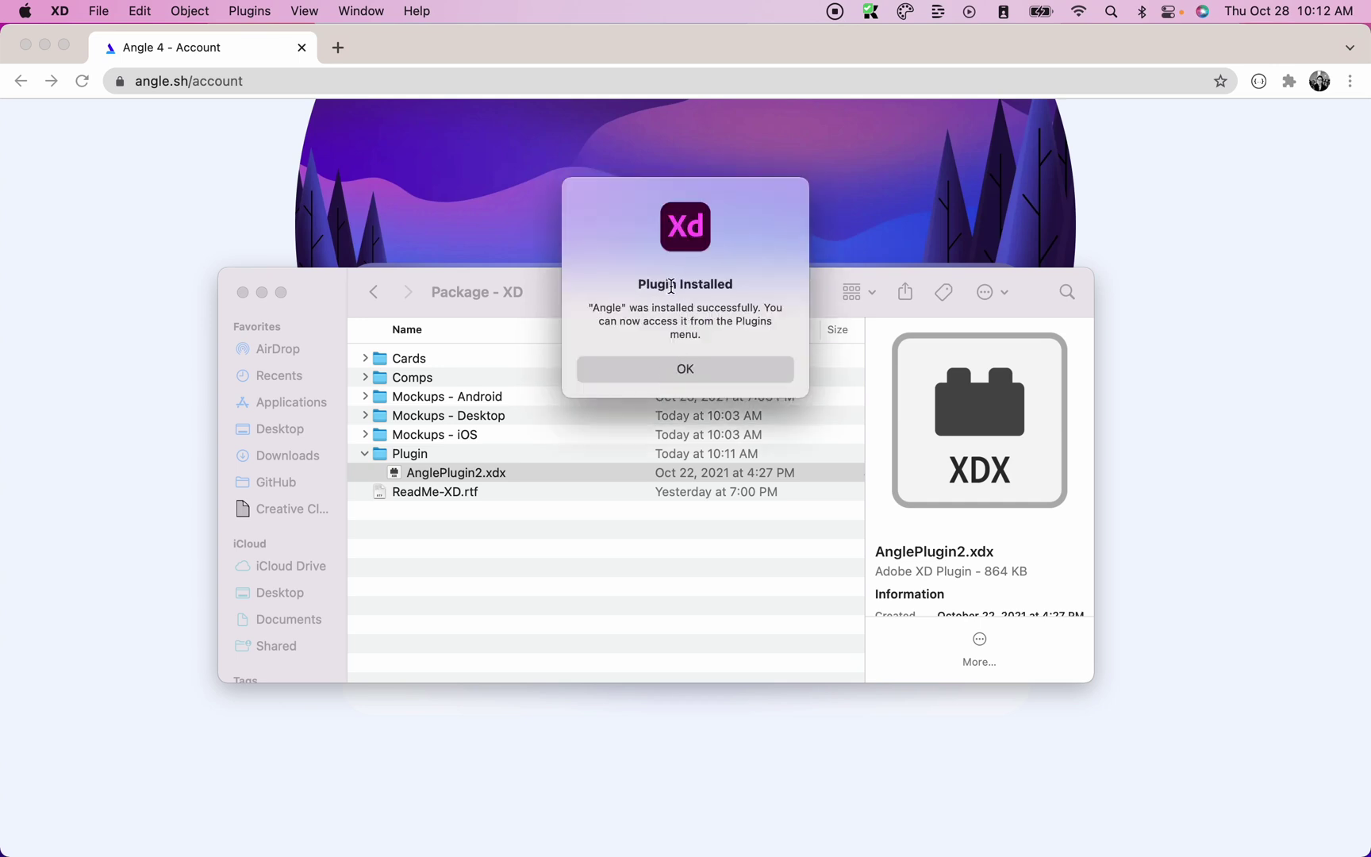
click(686, 369)
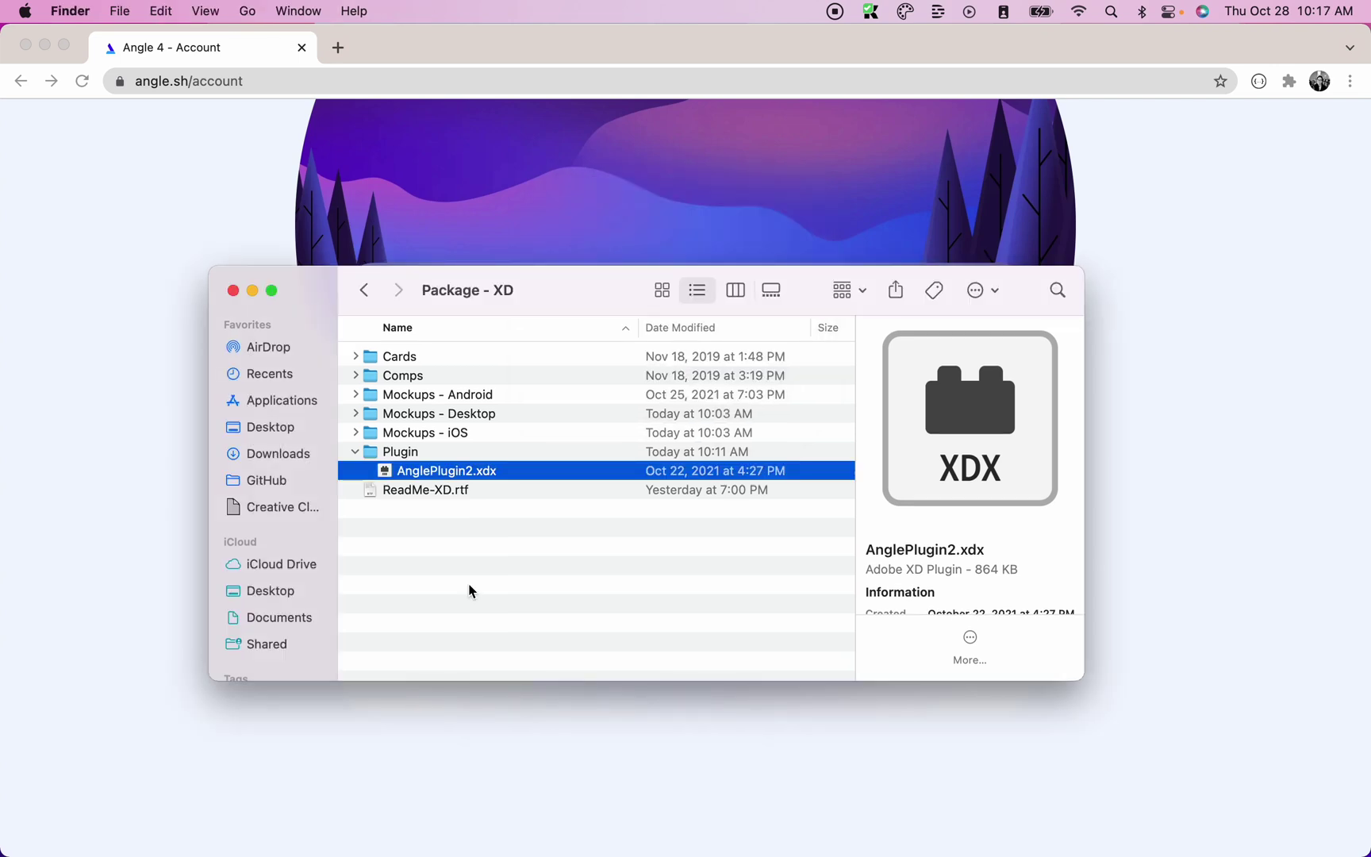
Step: Open 12 iPhone 13.xd from the Mockups - iOS folder in XD
key(super+Left)
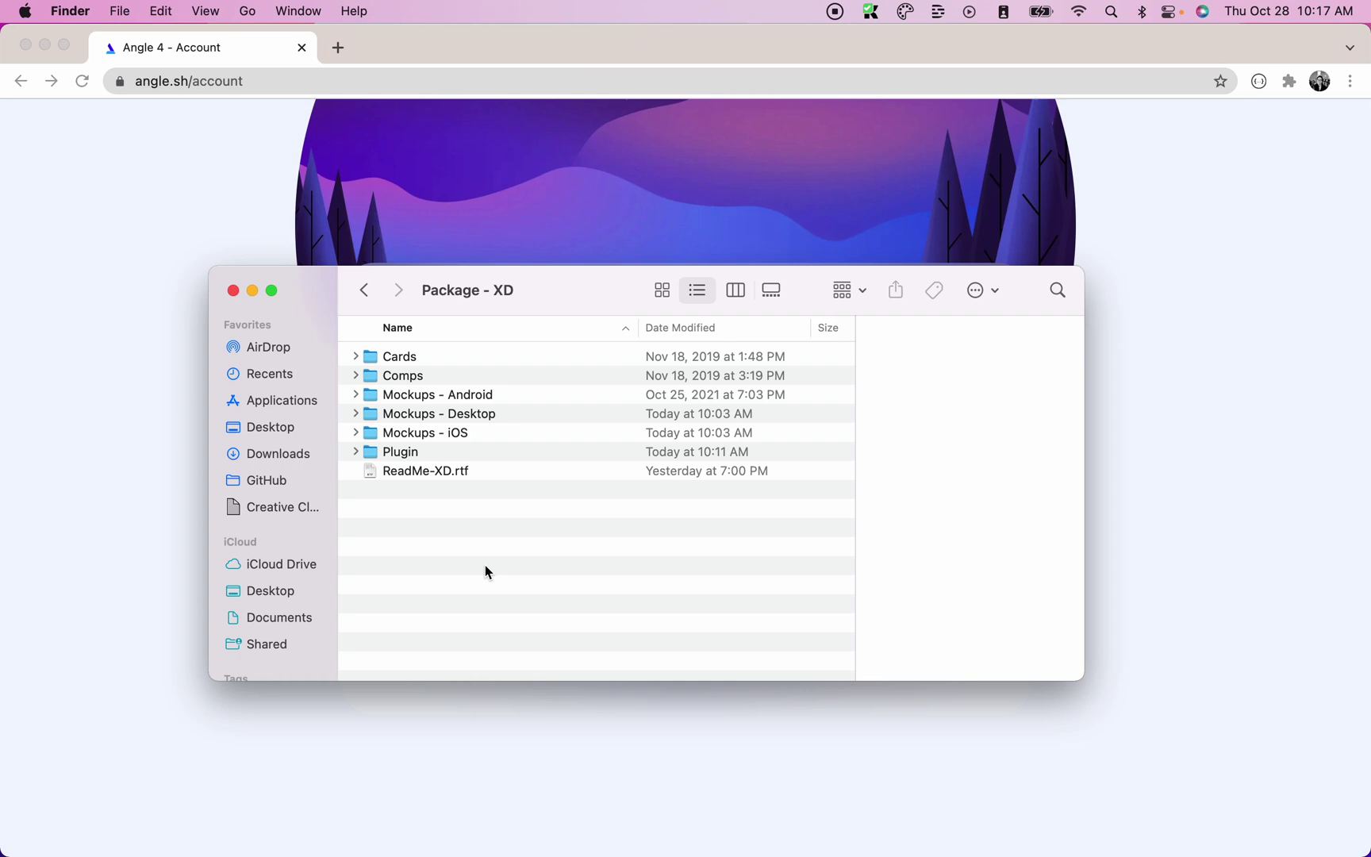
click(355, 433)
scroll(591, 519, down, 3)
scroll(591, 519, up, 2)
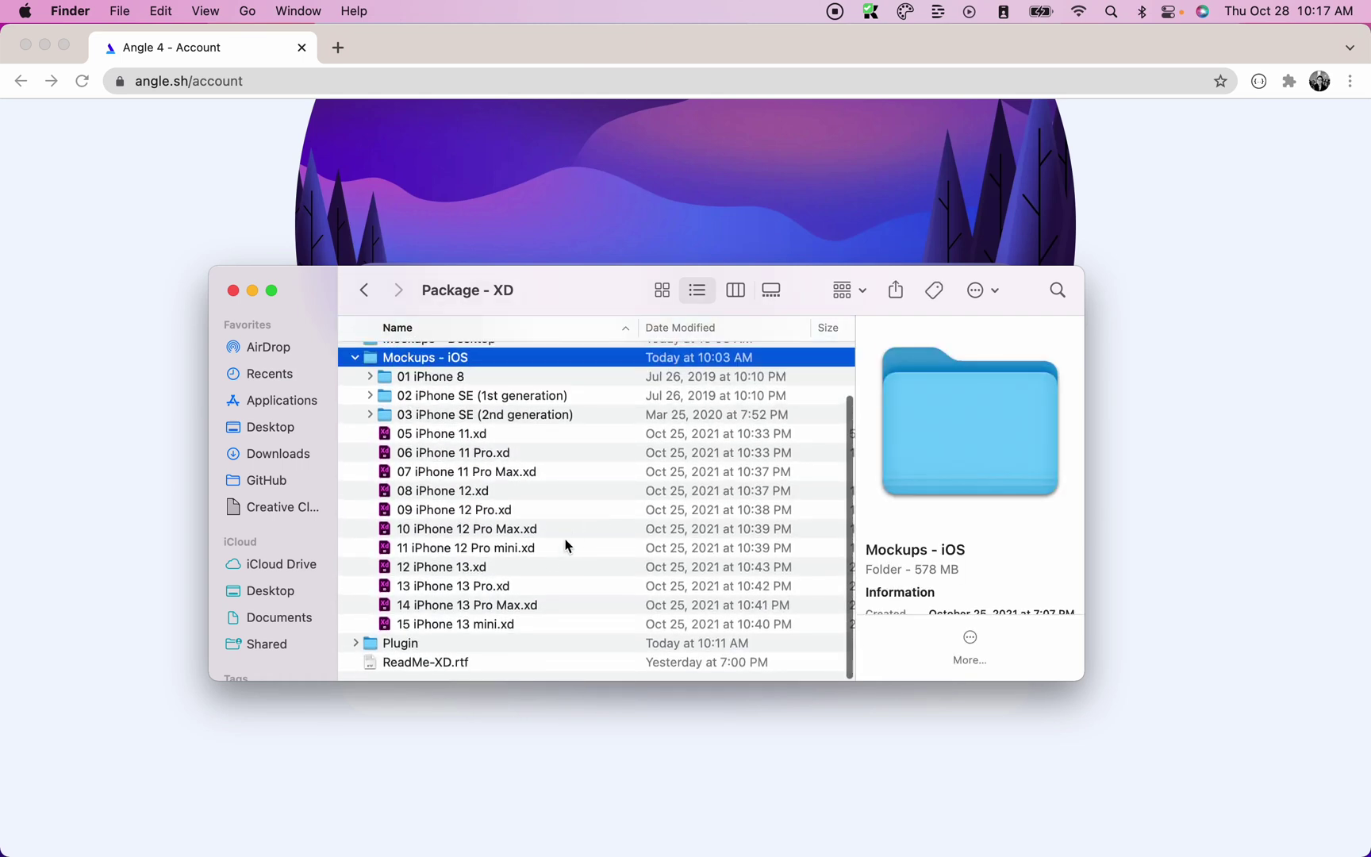
double_click(442, 568)
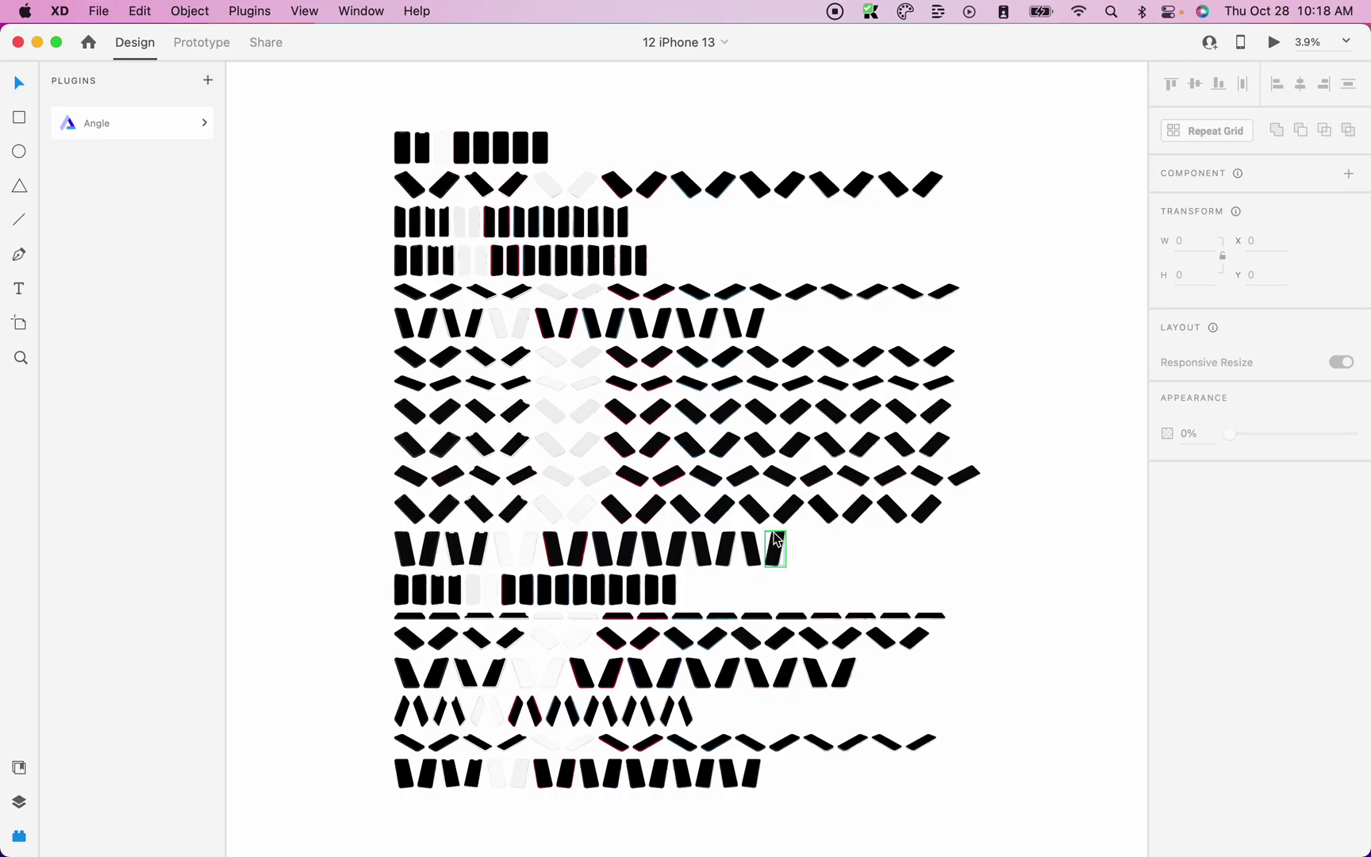
Step: Select an iPhone 13 mockup, then create a new document with an iPhone 12, 12 Pro artboard
click(776, 553)
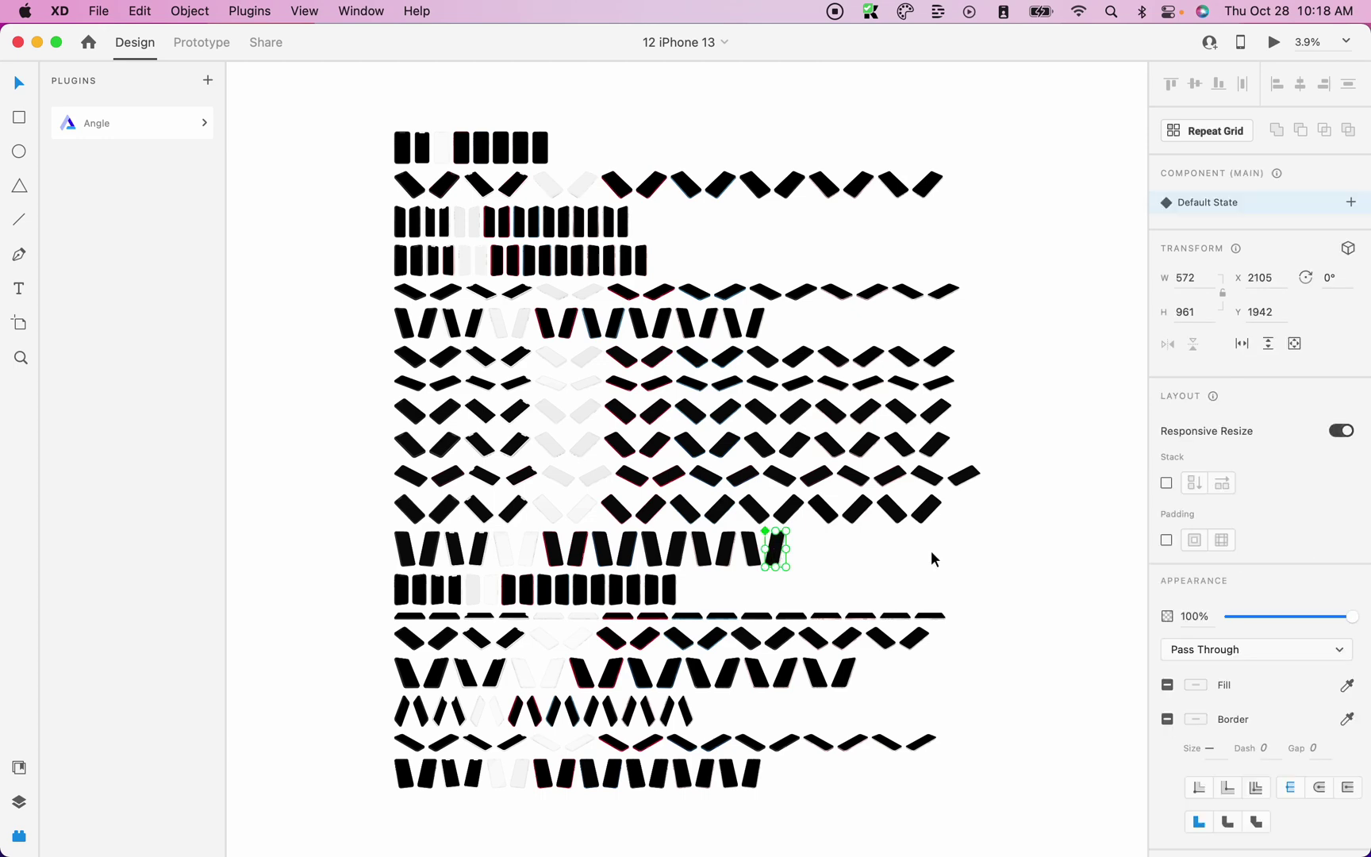
click(99, 11)
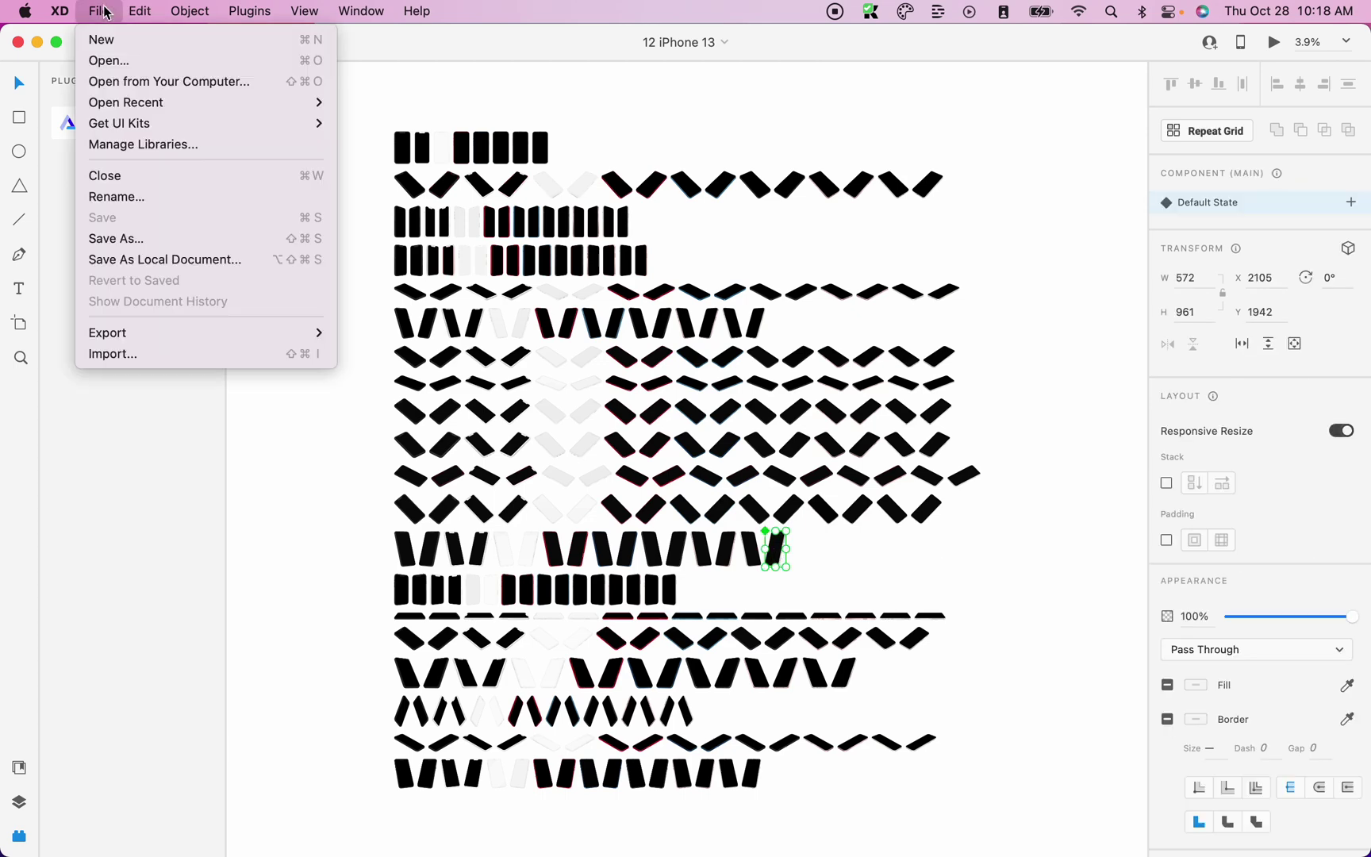
click(111, 47)
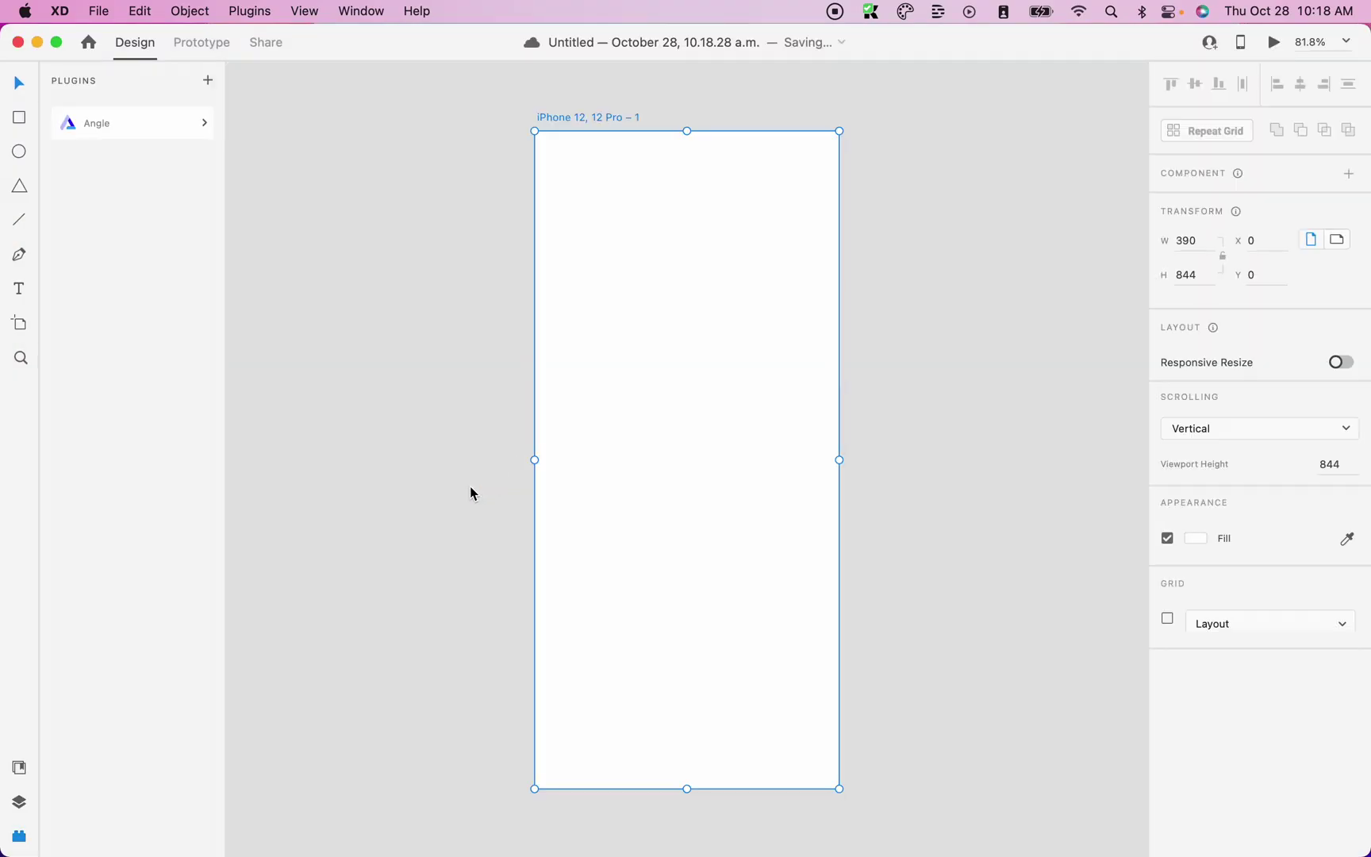
Step: Paste the copied iPhone 13 mockup and place it beside the artboard
click(468, 488)
scroll(450, 501, down, 5)
key(super+v)
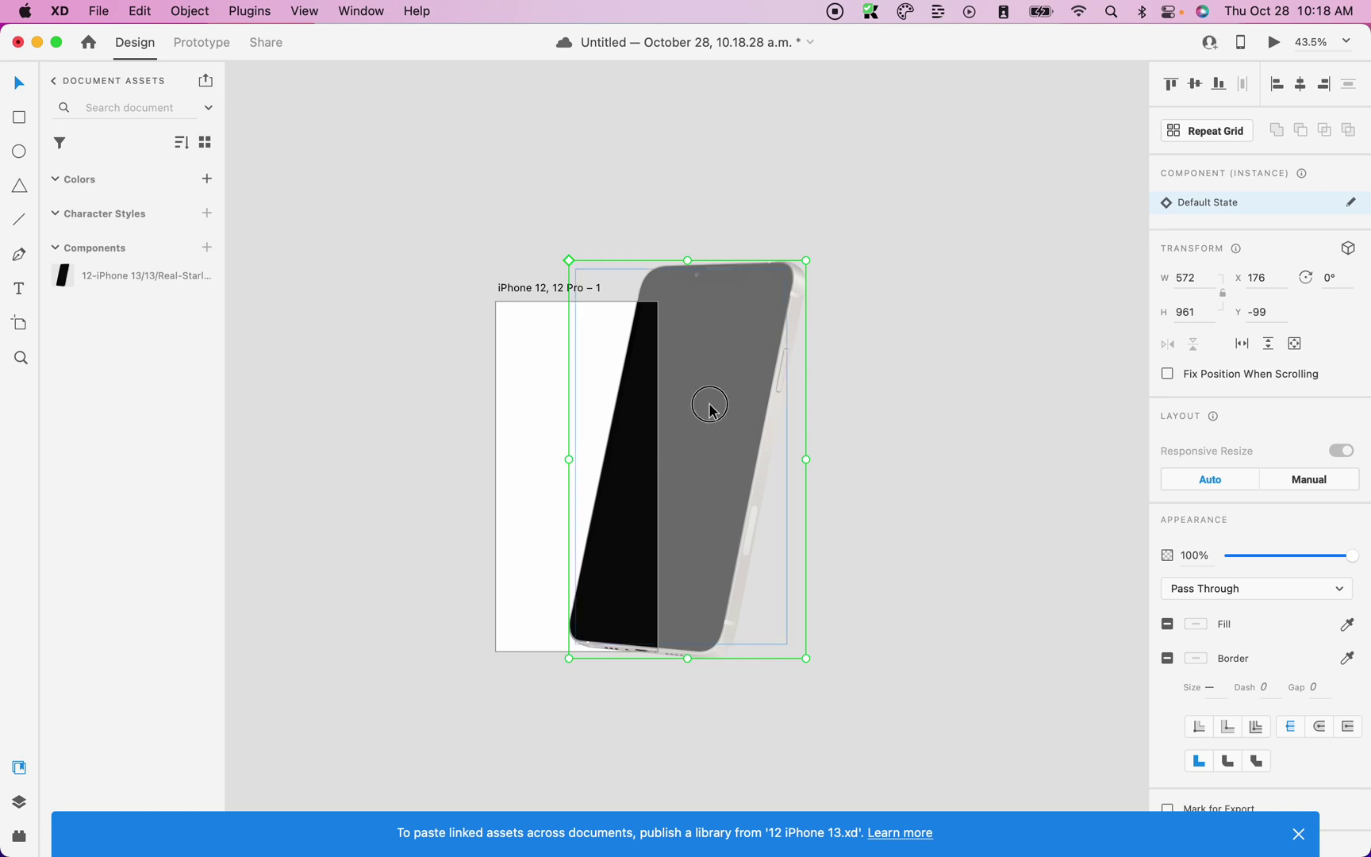
drag(710, 407, 912, 389)
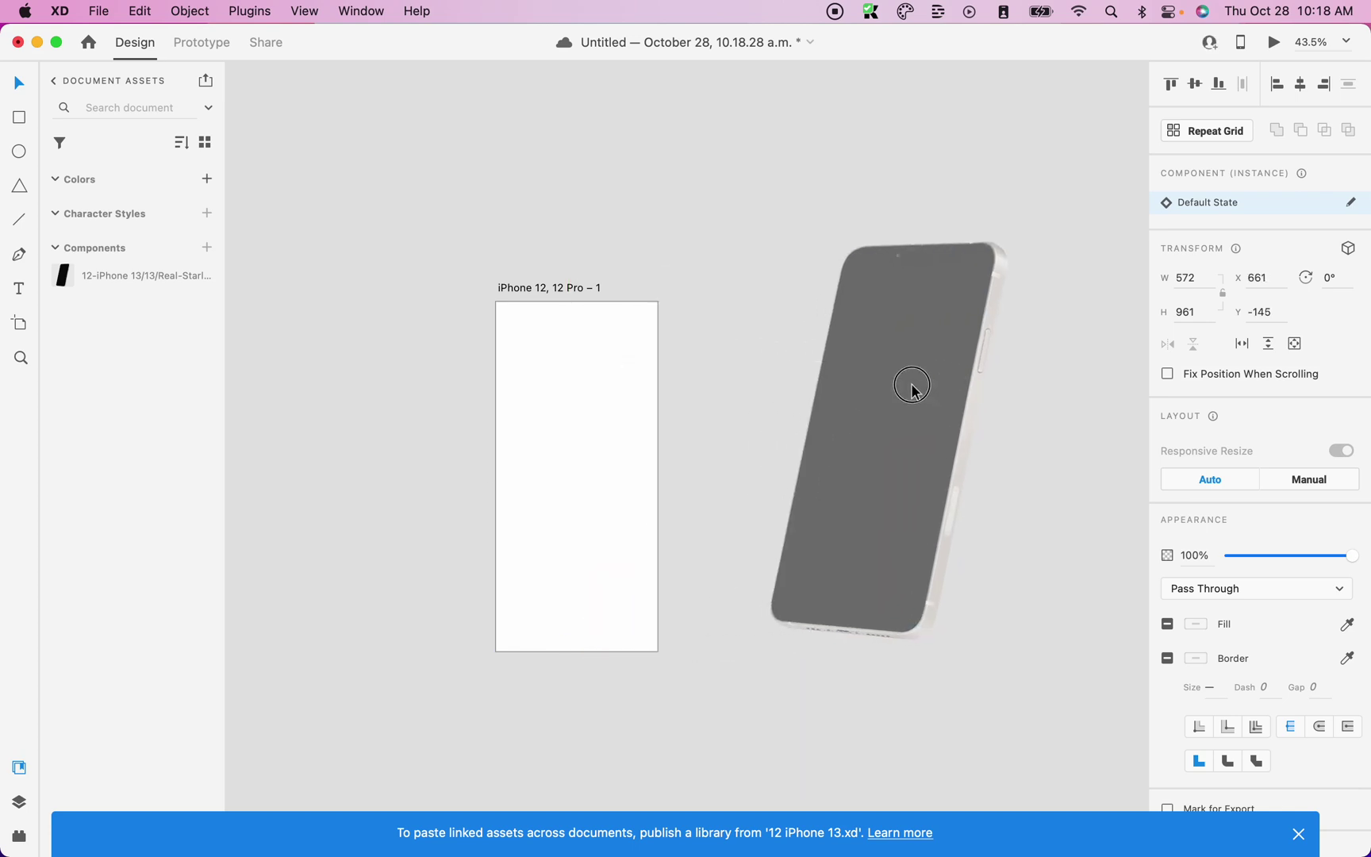
Step: Drop the Montréal weather screenshot onto the artboard and resize it to fit
click(542, 292)
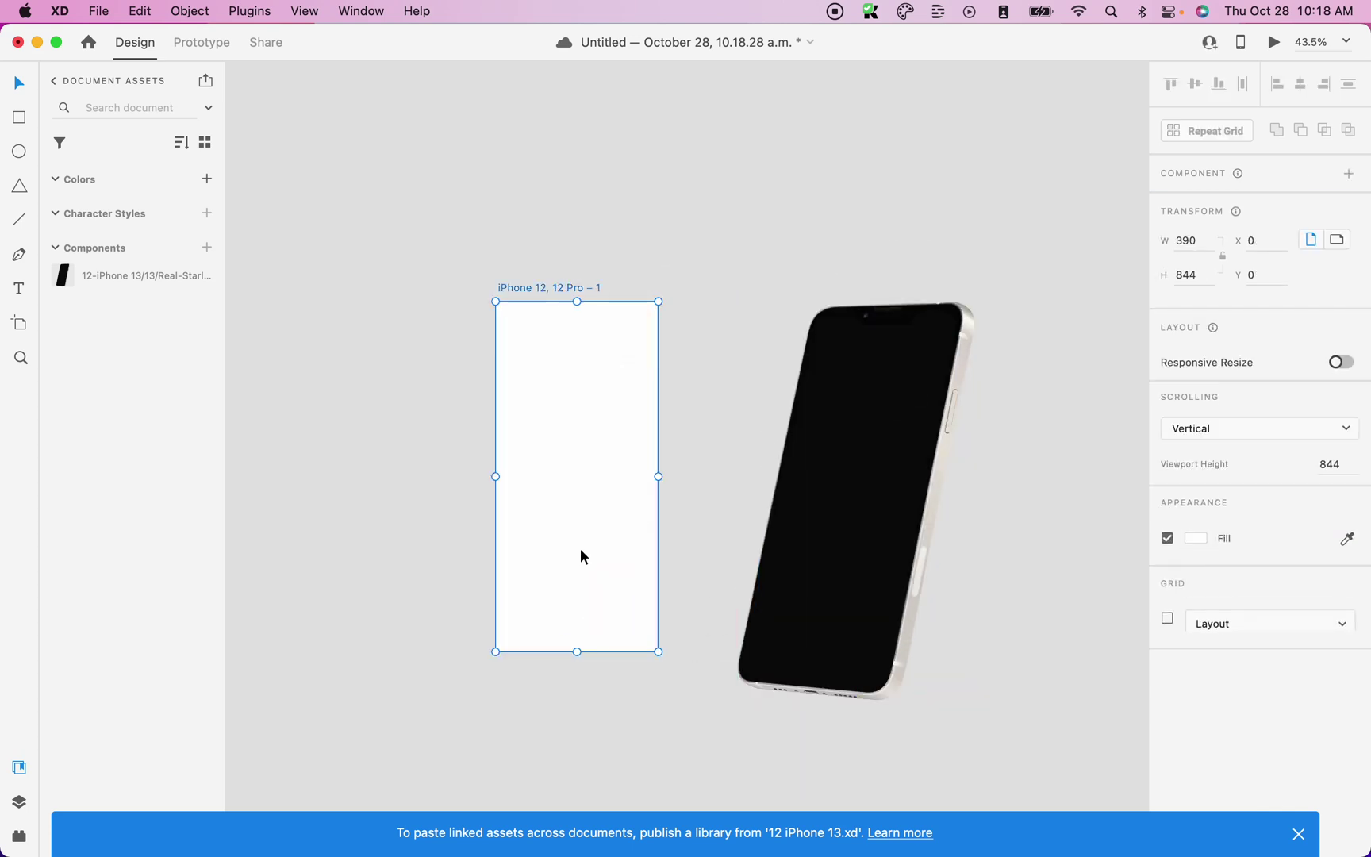
drag(1175, 43, 1029, 44)
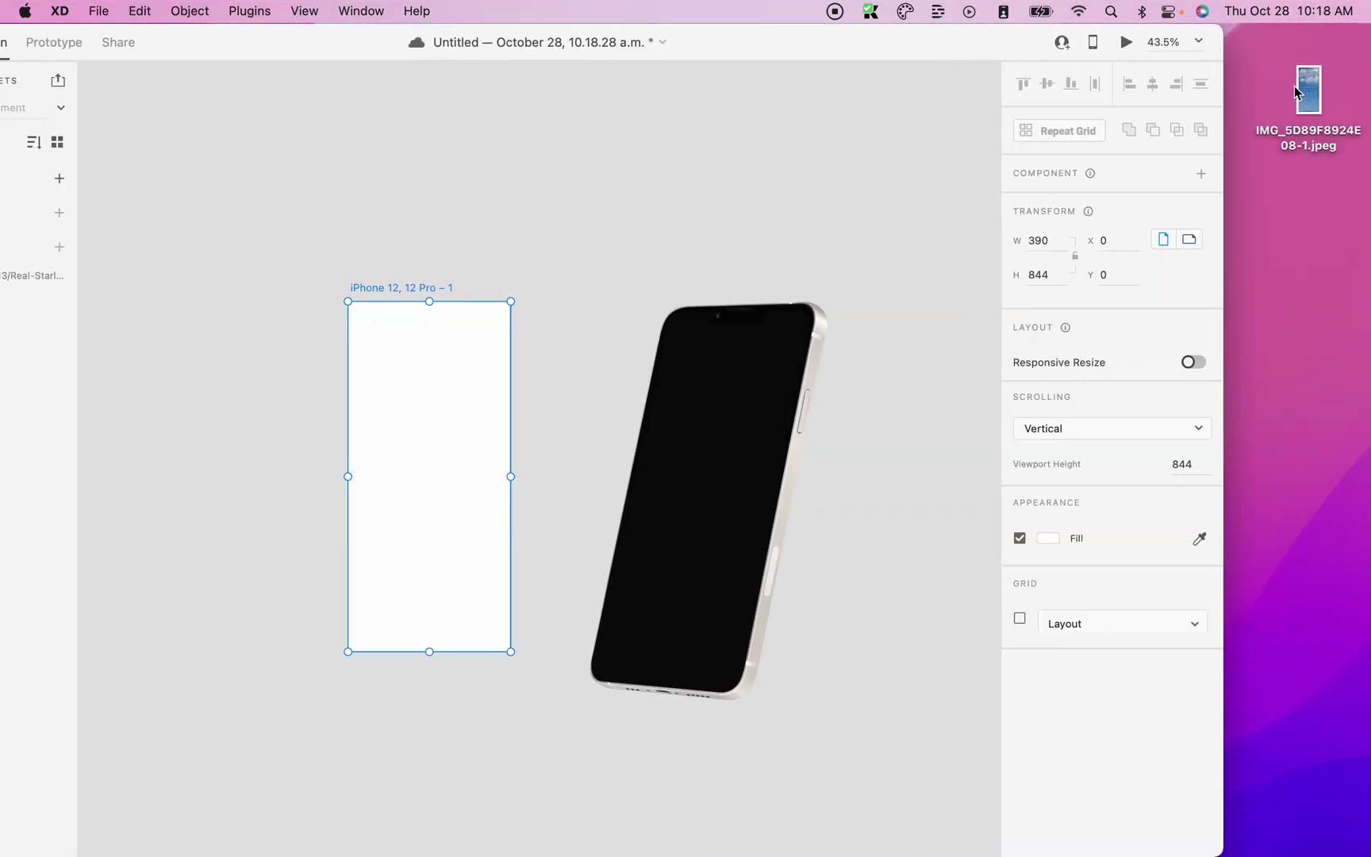
drag(1296, 91, 382, 445)
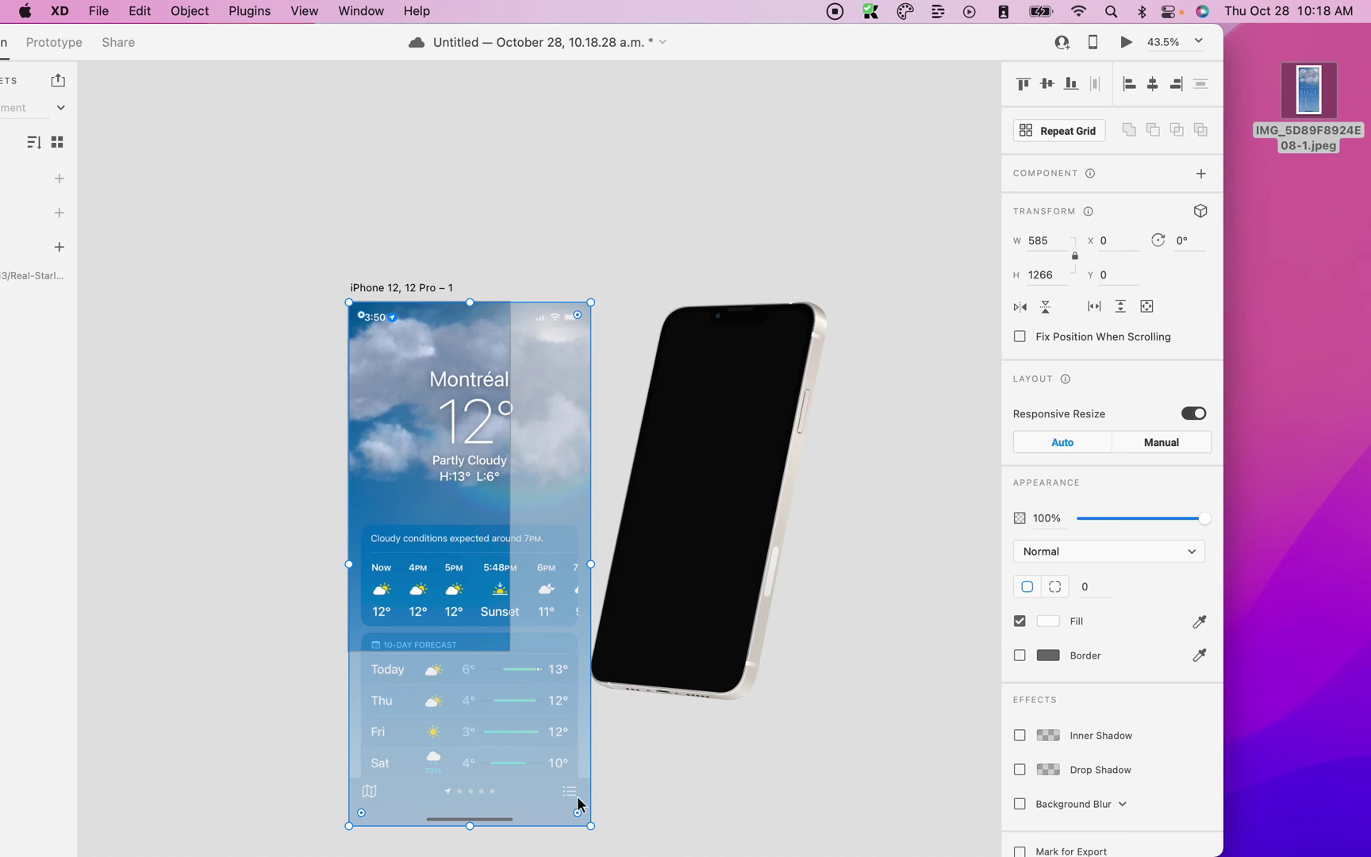
drag(592, 826, 517, 722)
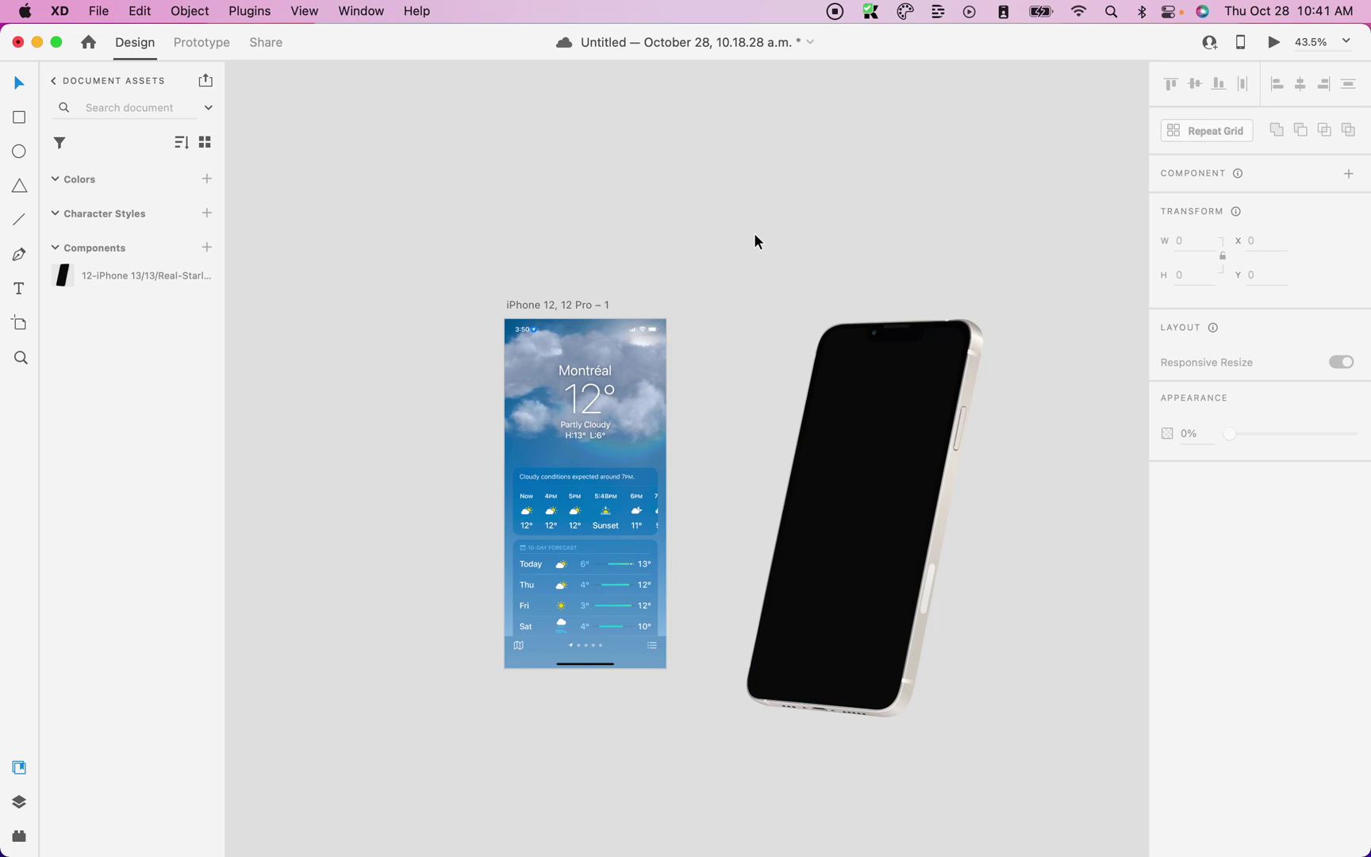
Step: Save the document and enter the iPhone mockup to show its layers
key(super+s)
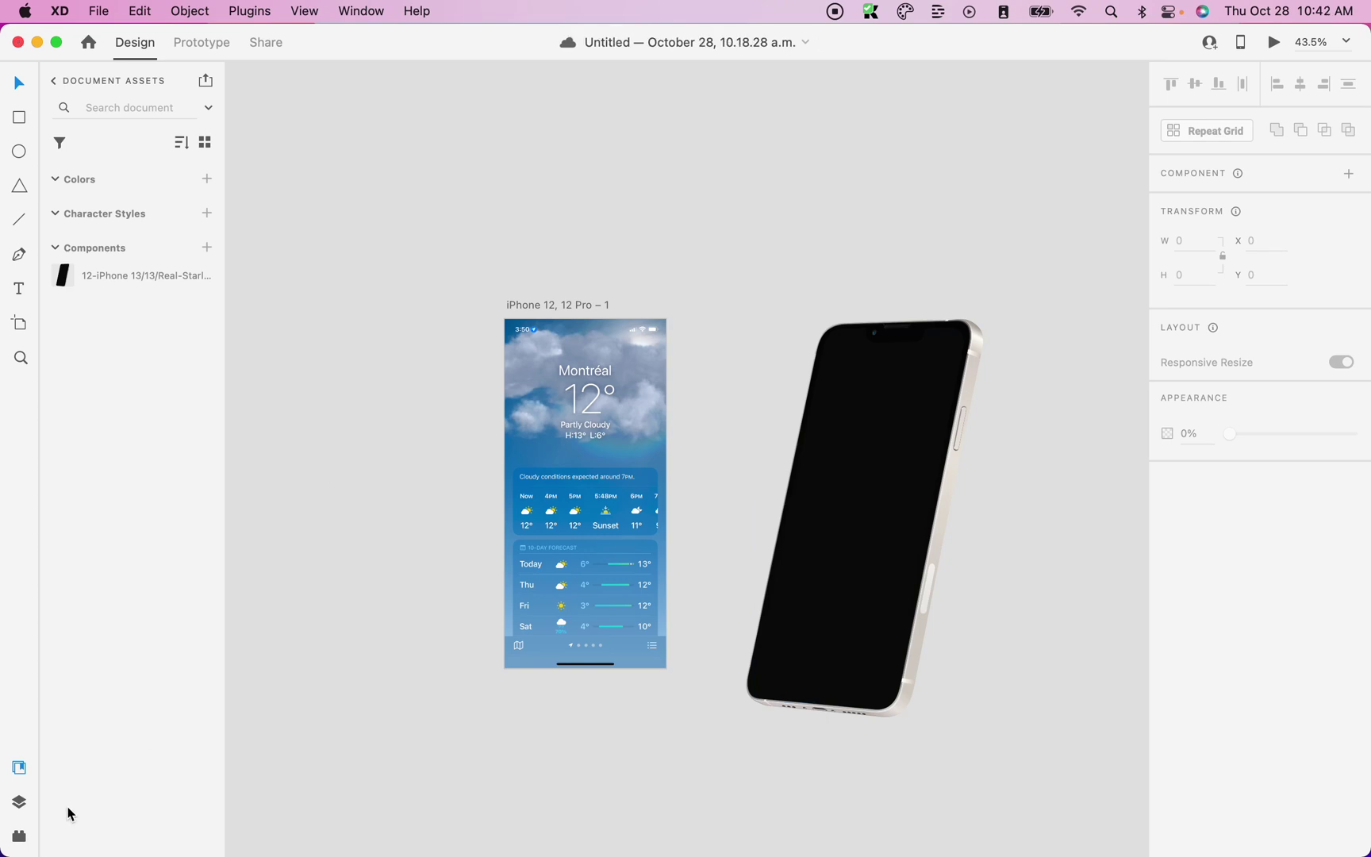
click(19, 803)
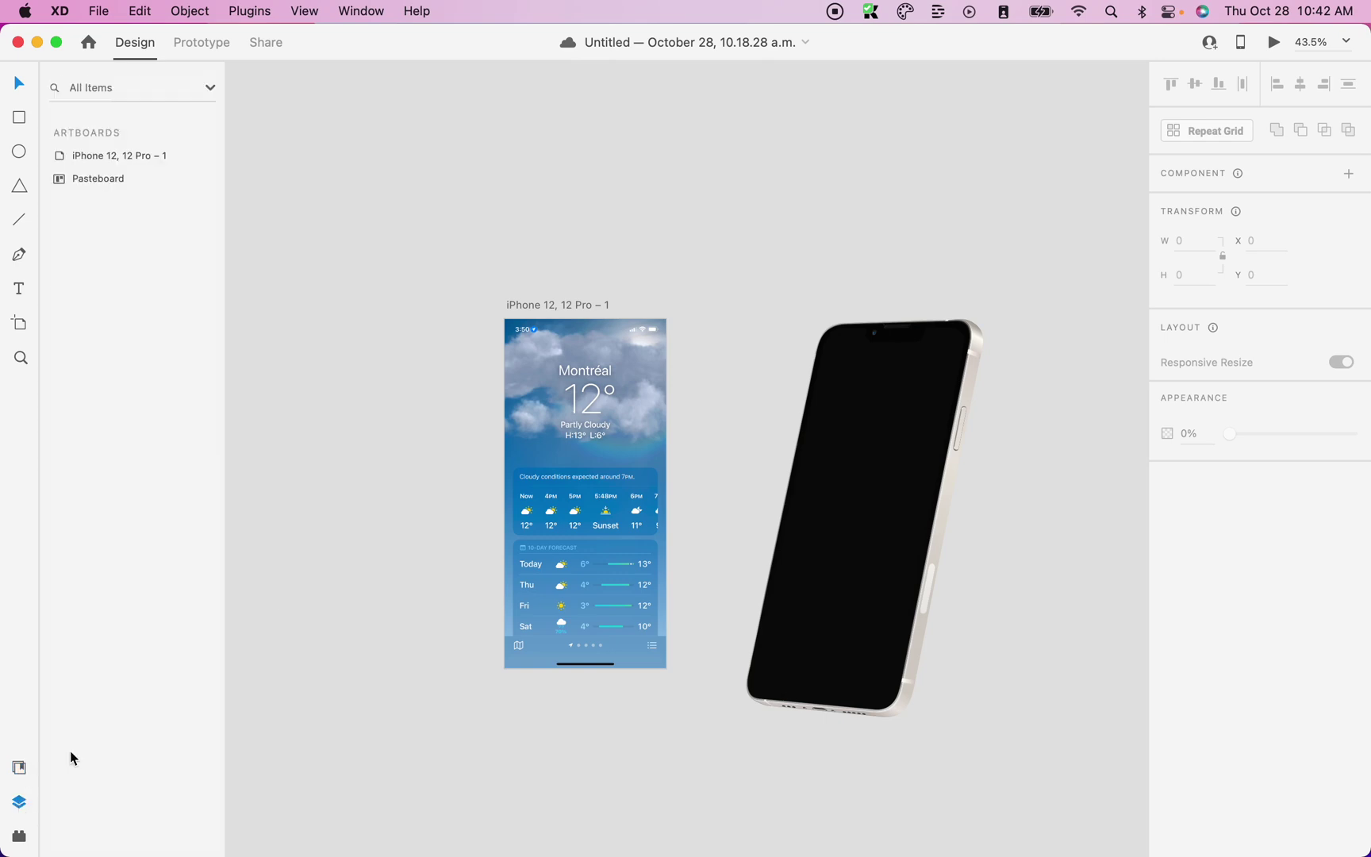
click(842, 442)
scroll(843, 442, up, 2)
double_click(843, 442)
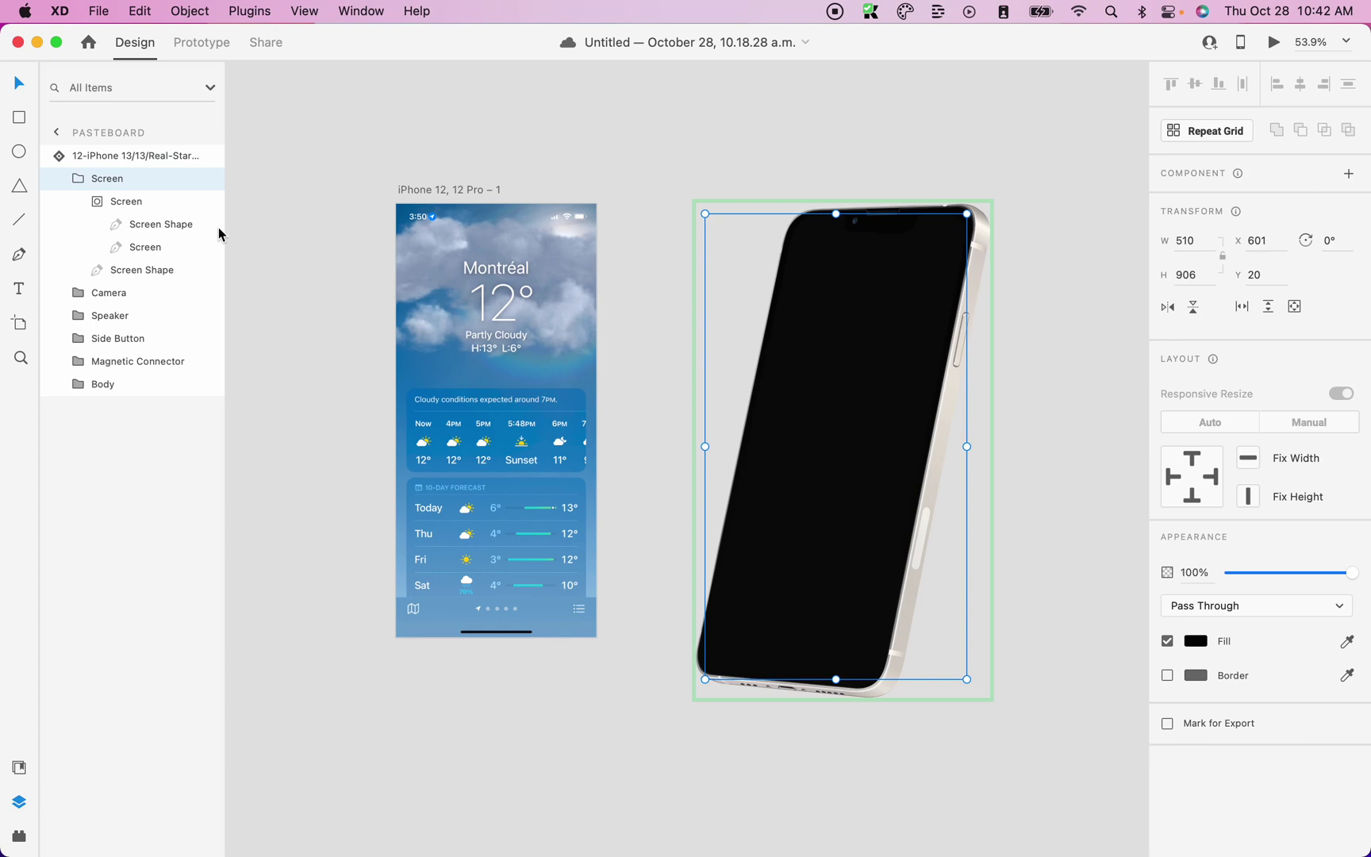
Step: Select the Screen group, Screen Shape and Screen layers in the Layers panel
double_click(123, 207)
click(73, 207)
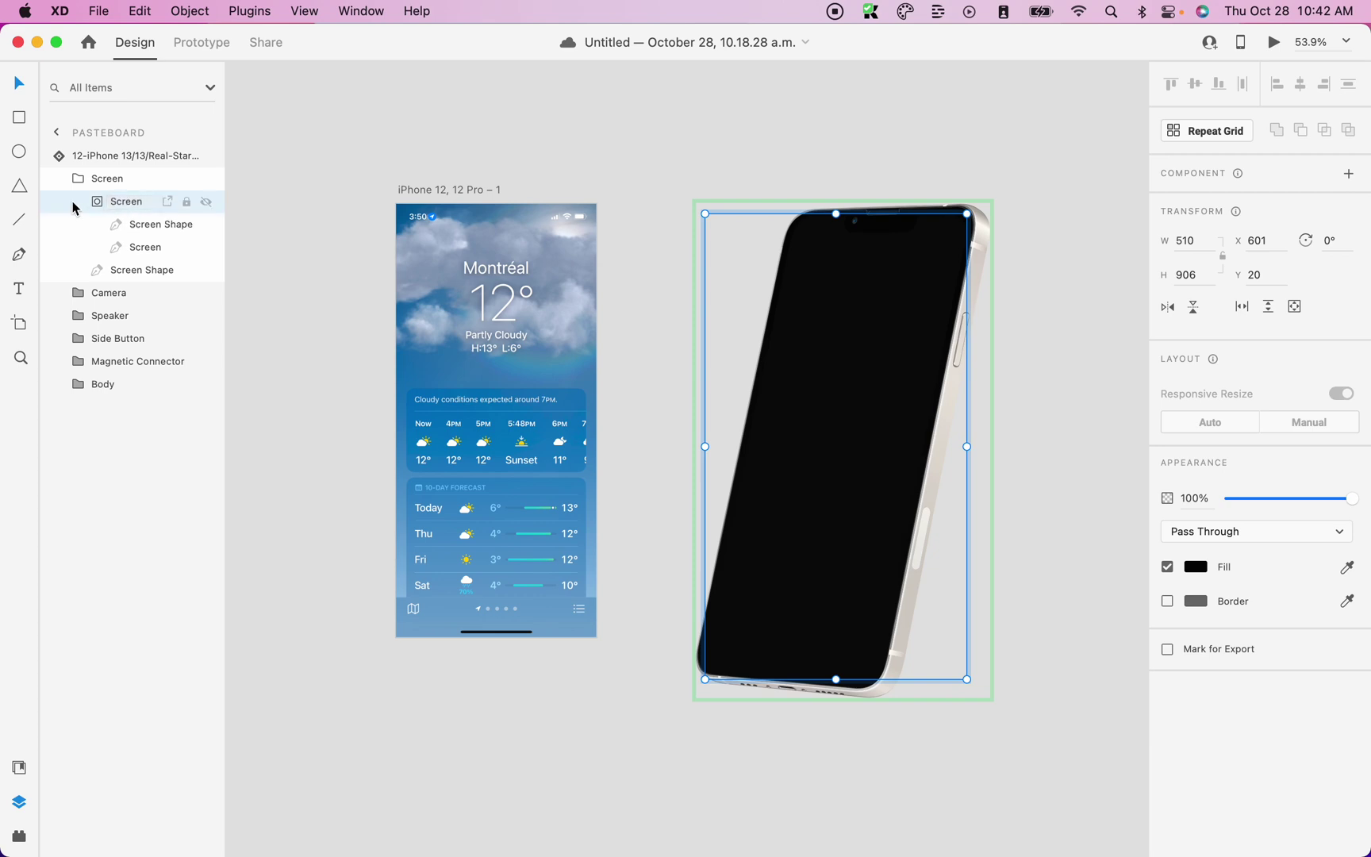
double_click(127, 209)
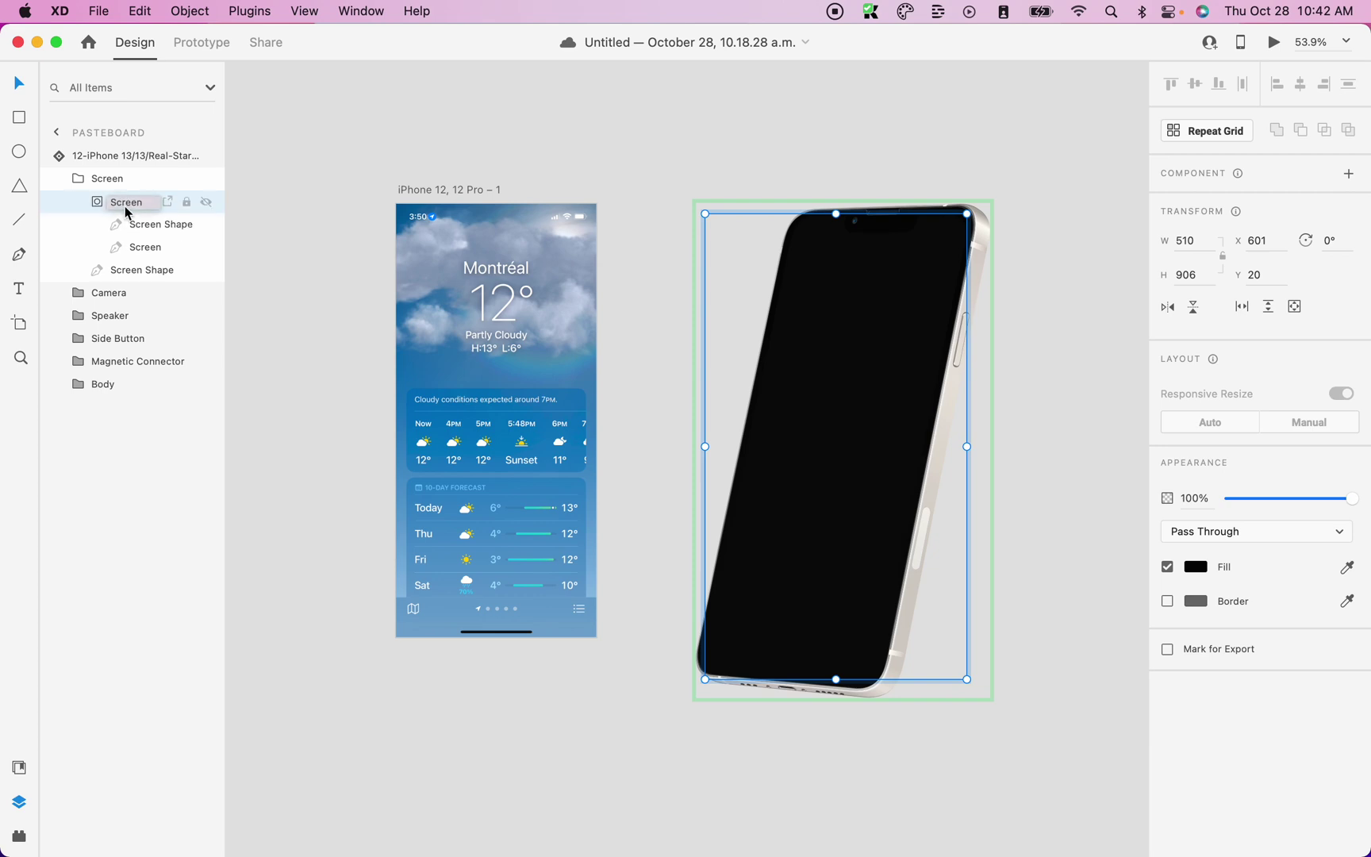
mouse_move(126, 210)
mouse_down()
mouse_move(138, 265)
mouse_move(101, 217)
mouse_up()
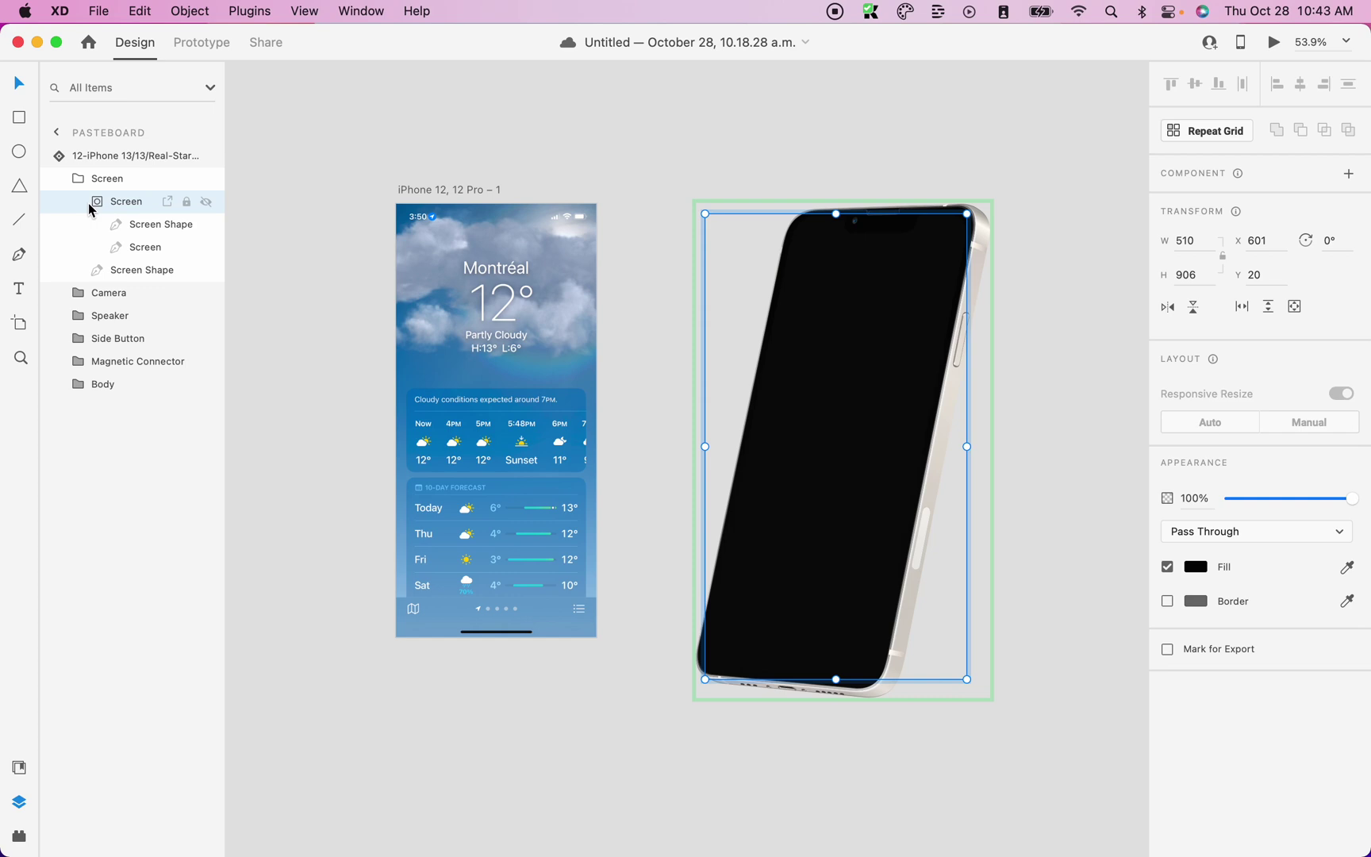
click(135, 224)
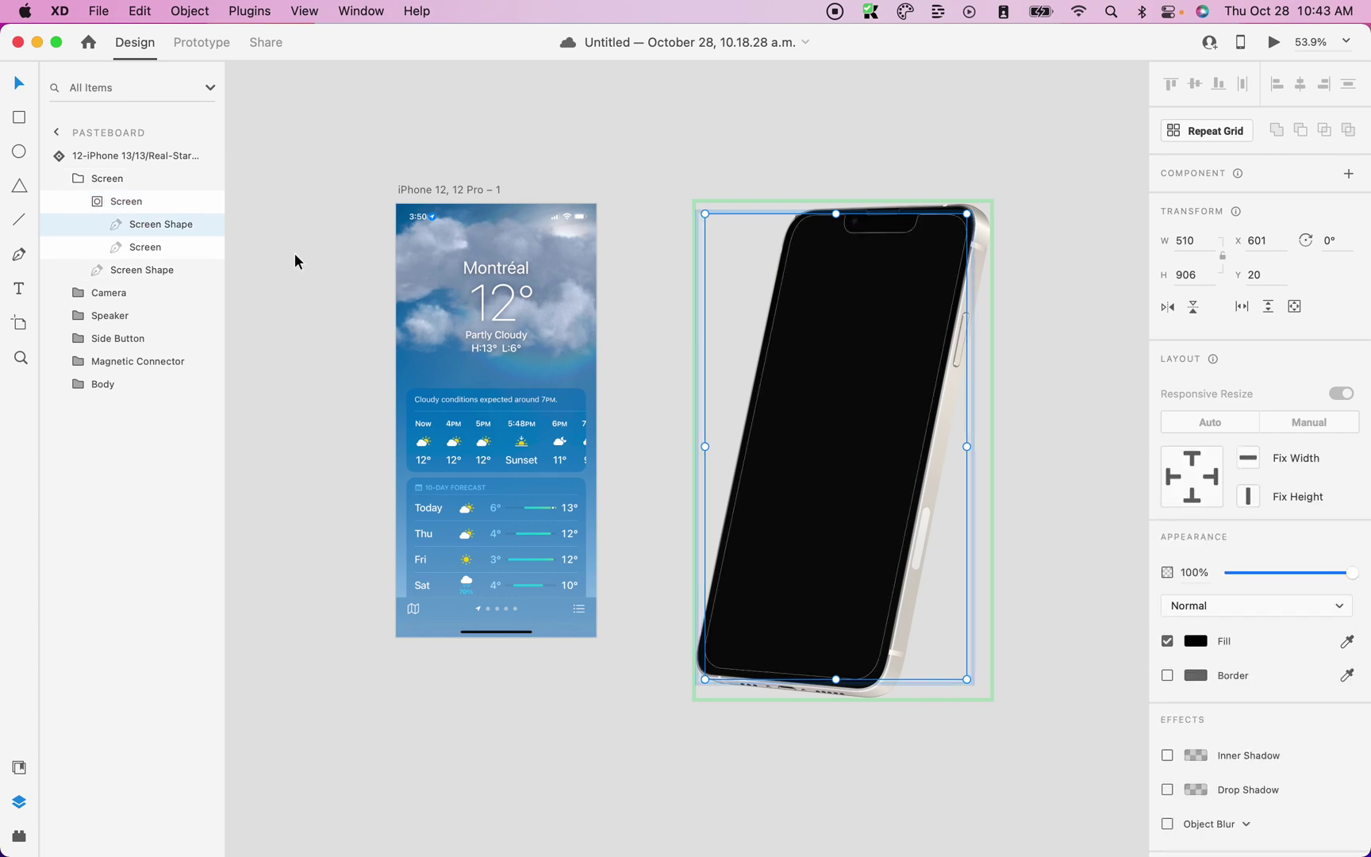
click(149, 249)
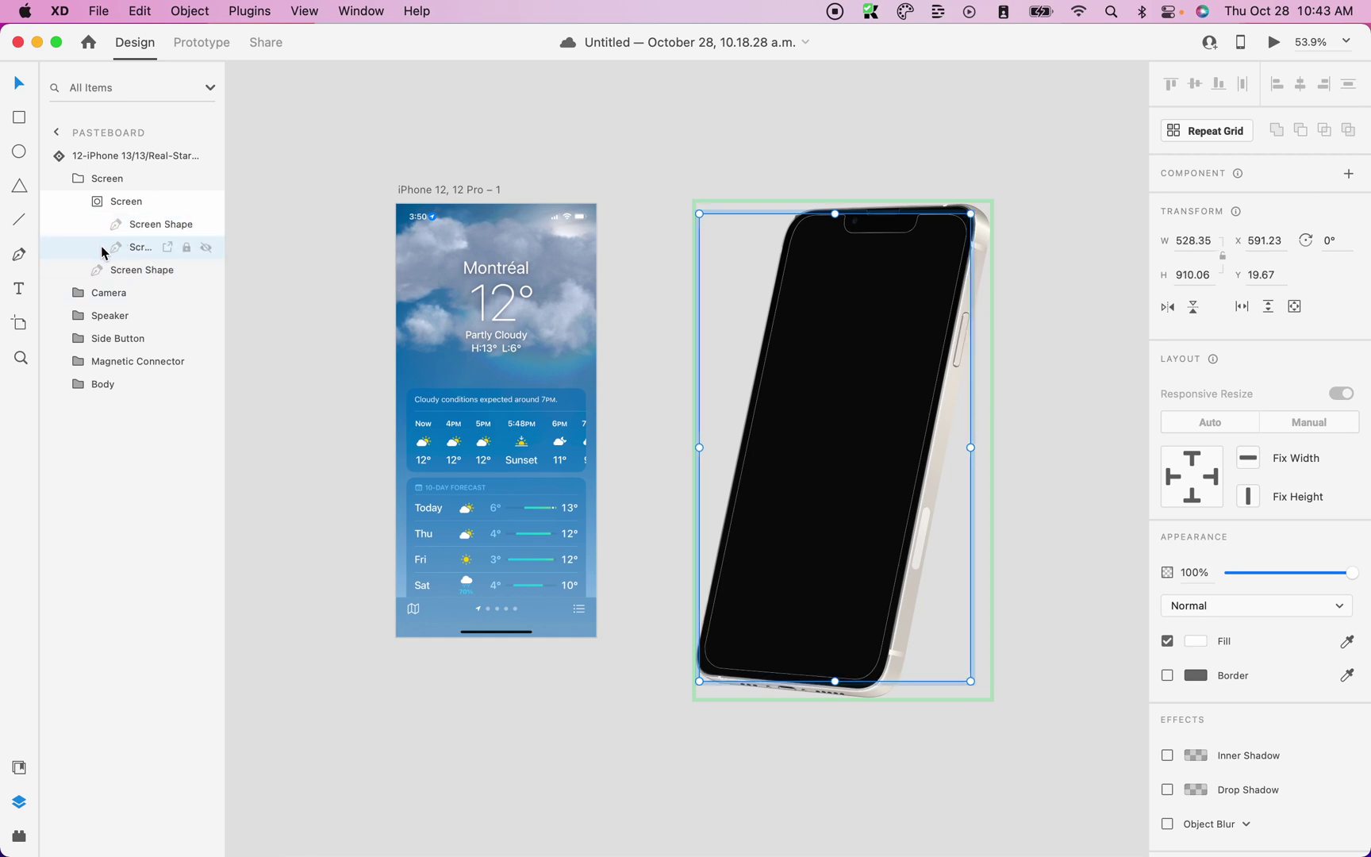
click(125, 203)
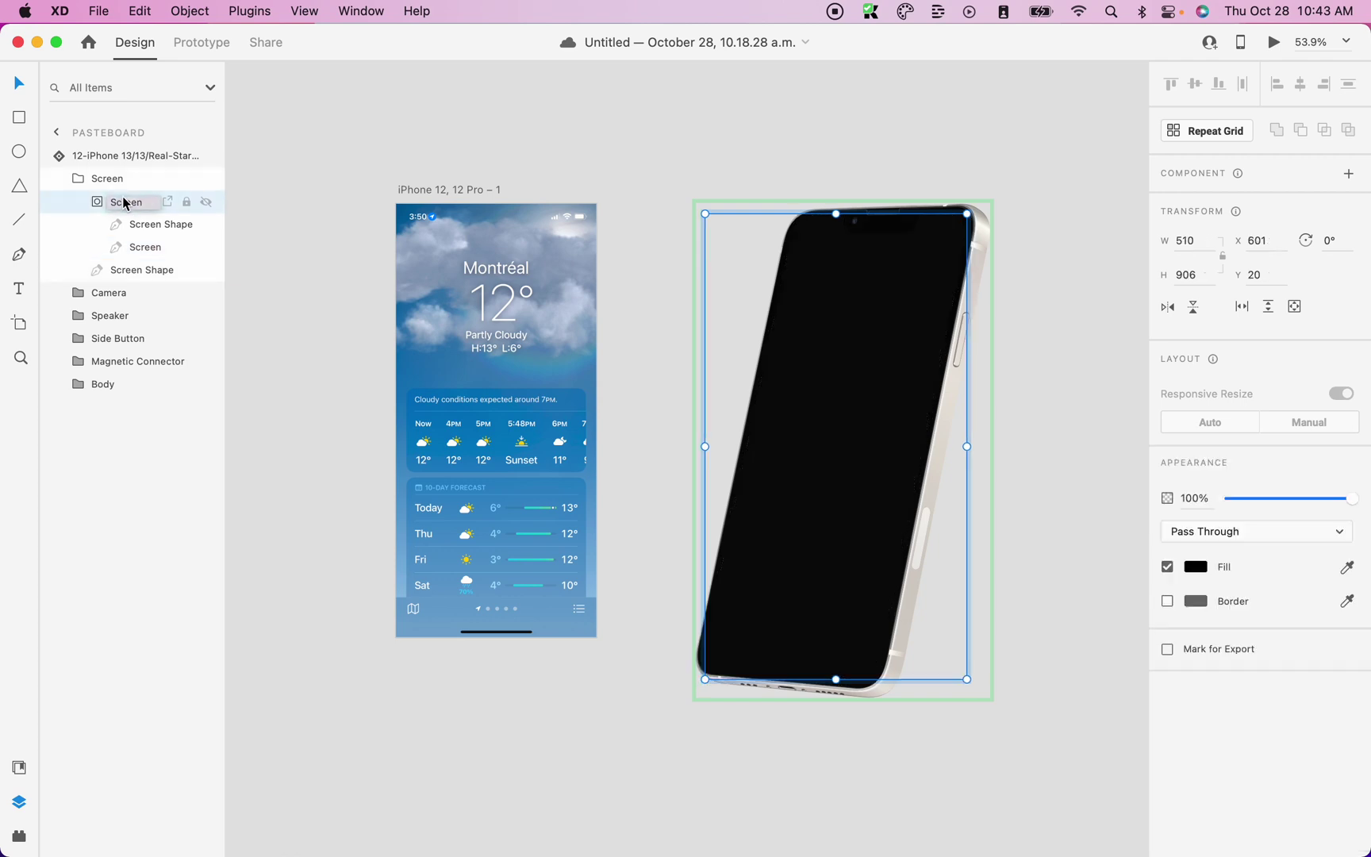
click(70, 204)
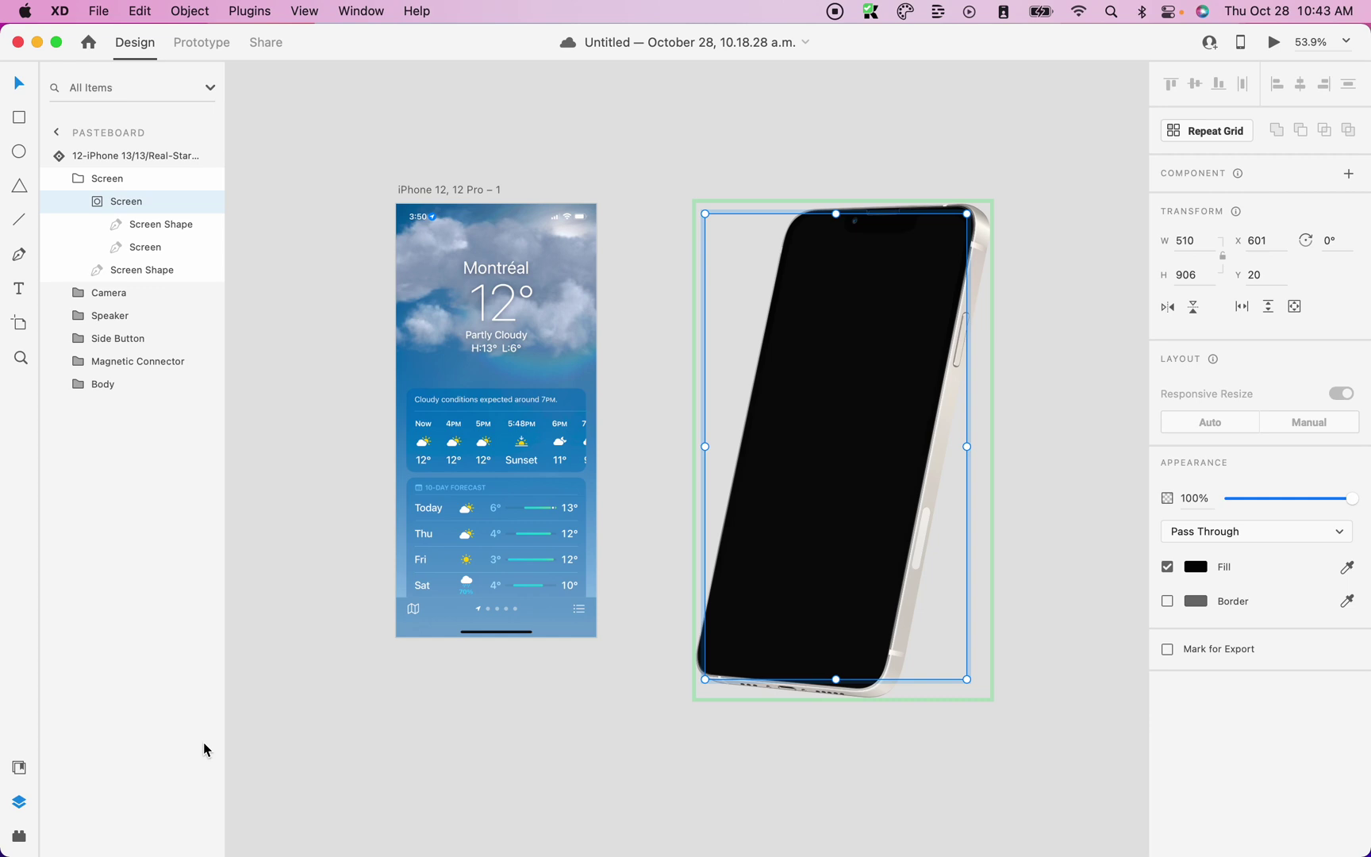
Step: Launch Angle's Apply mockup and choose the weather artboard as the frame
click(19, 837)
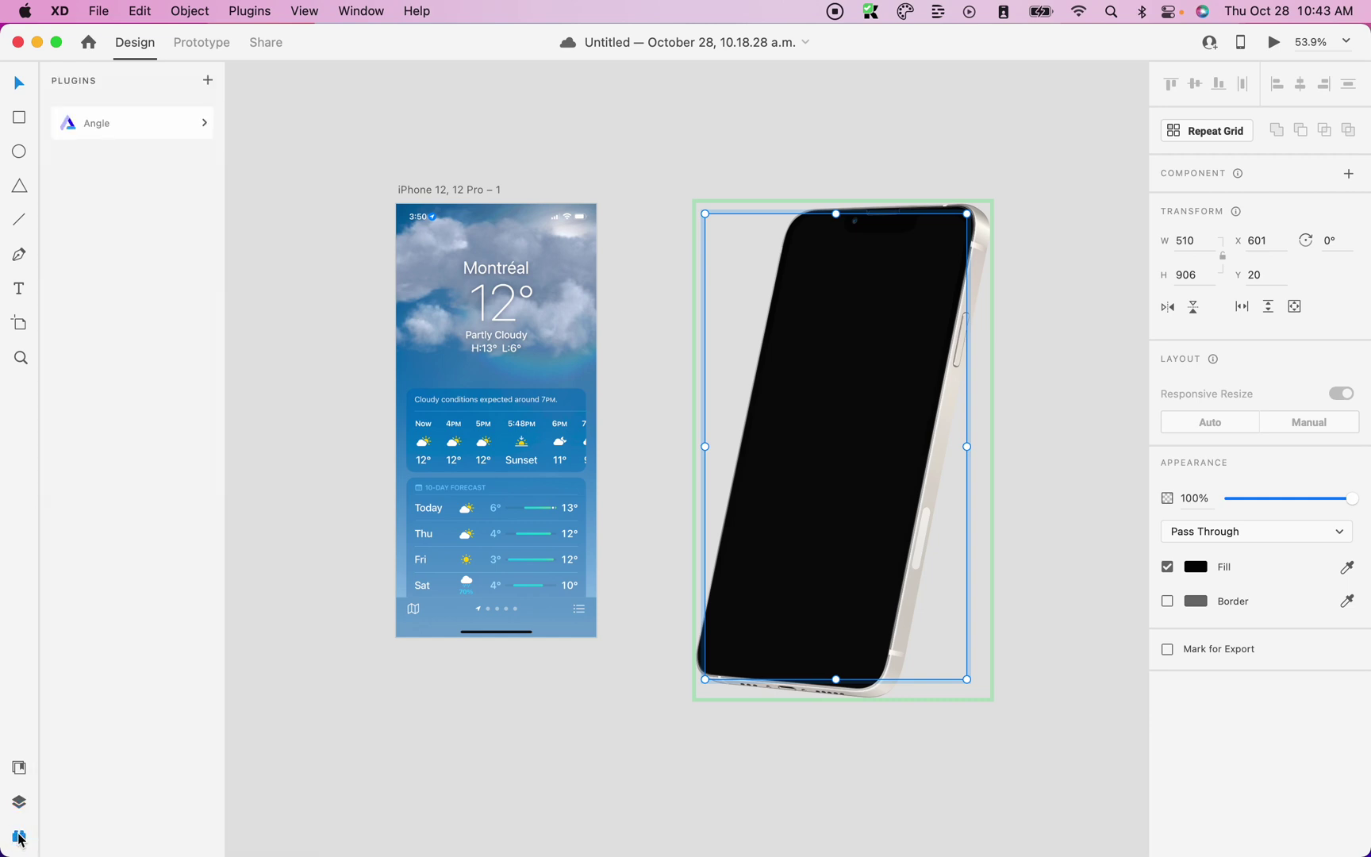
click(145, 132)
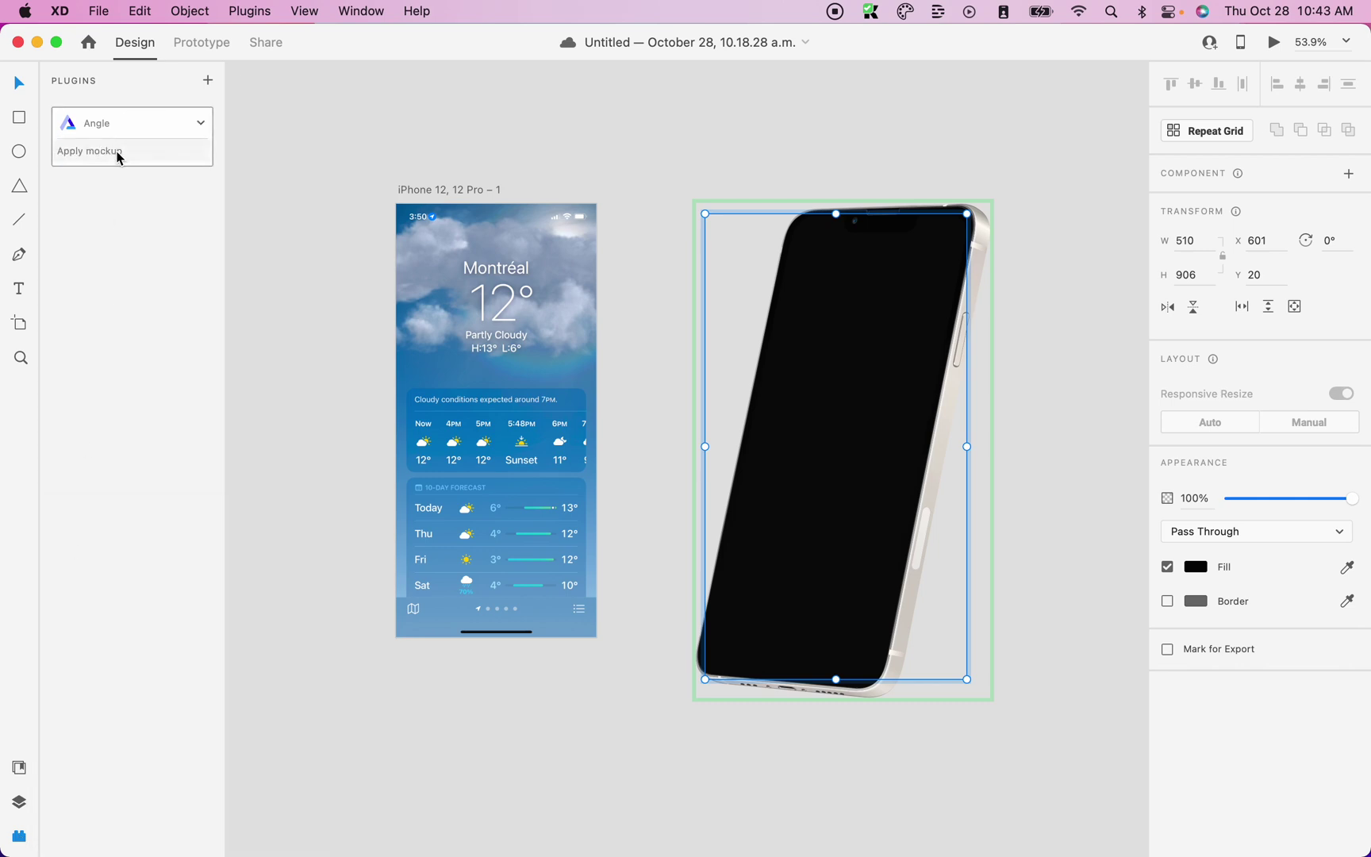
click(119, 157)
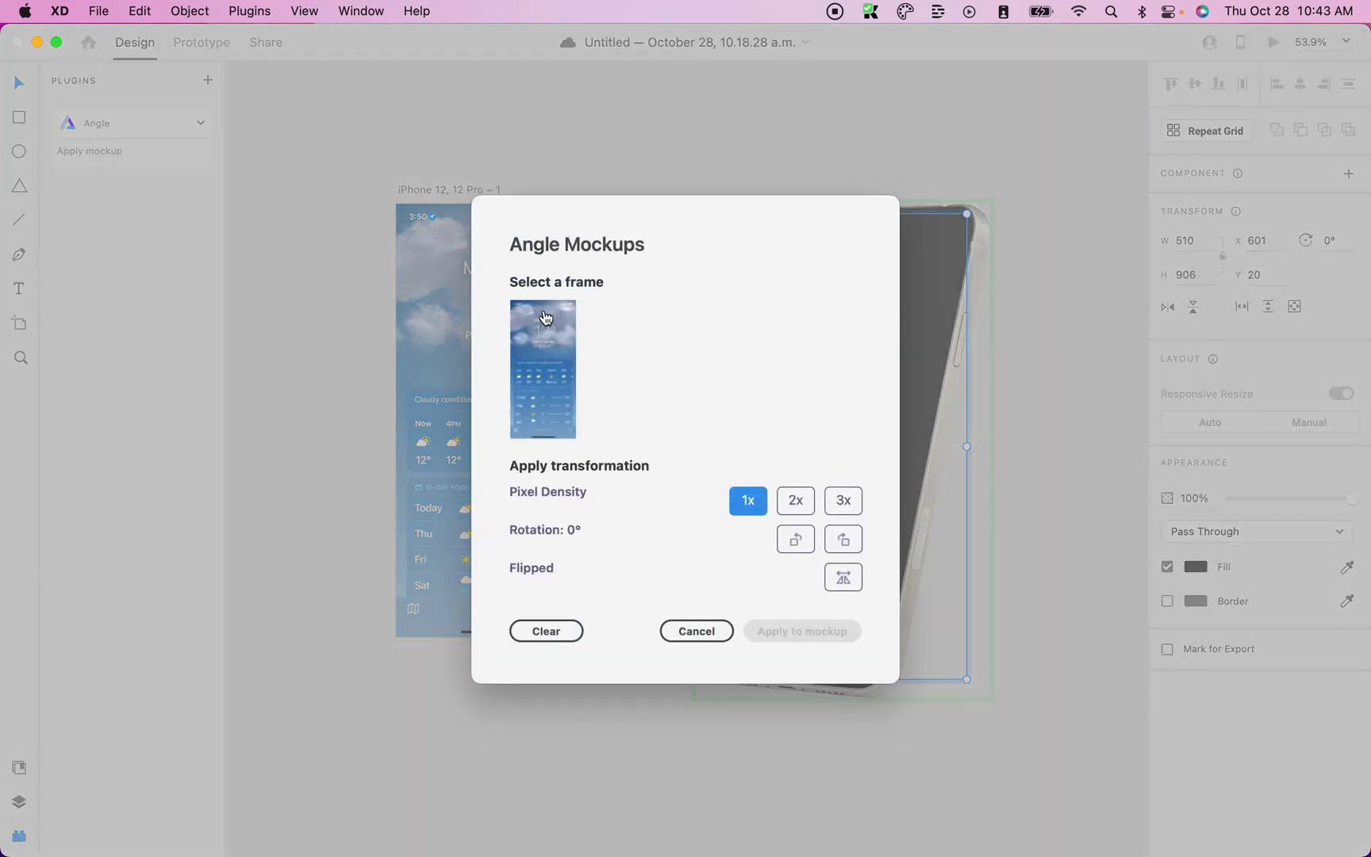
click(547, 357)
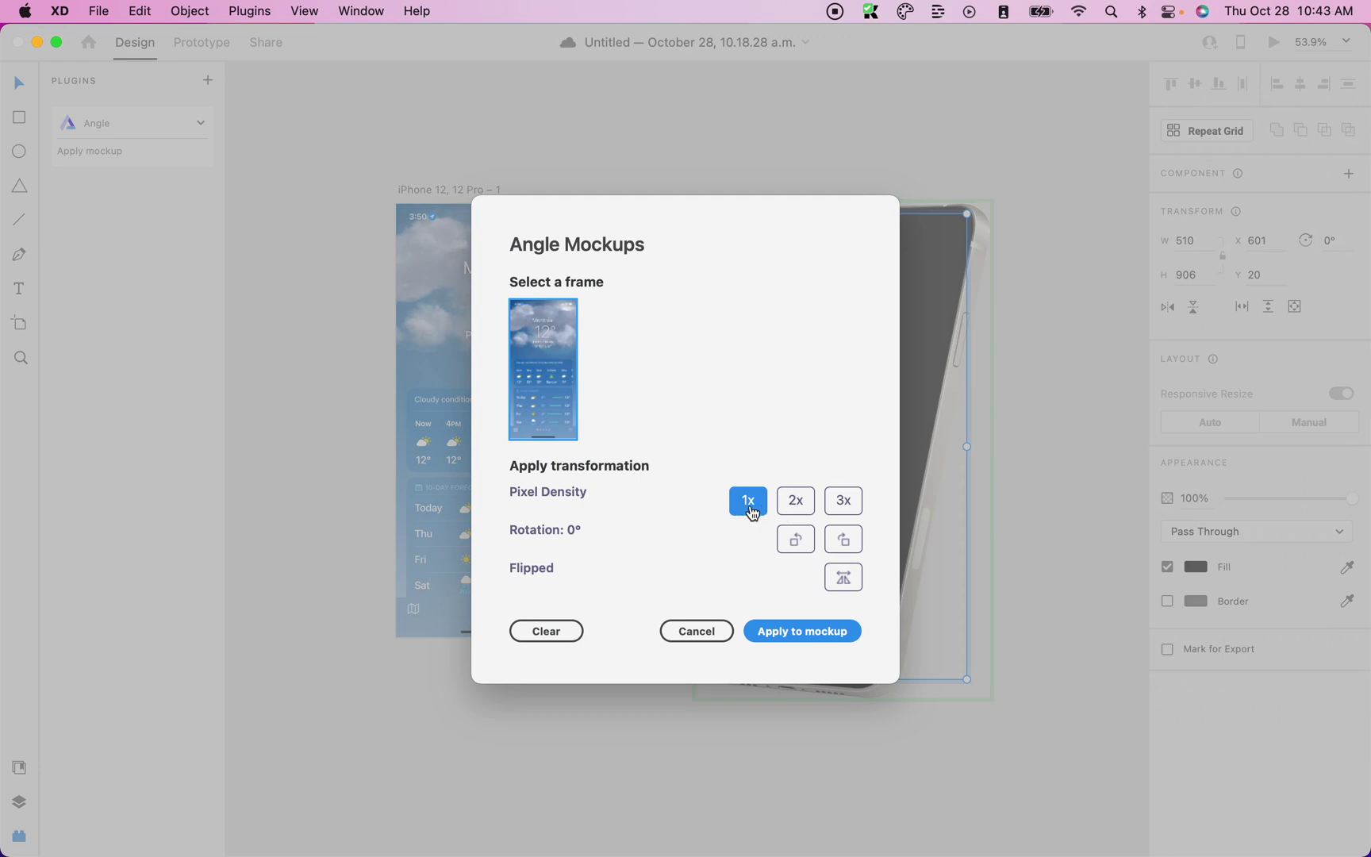
Step: Set 3x pixel density and 0° rotation, then apply it to the mockup
click(842, 509)
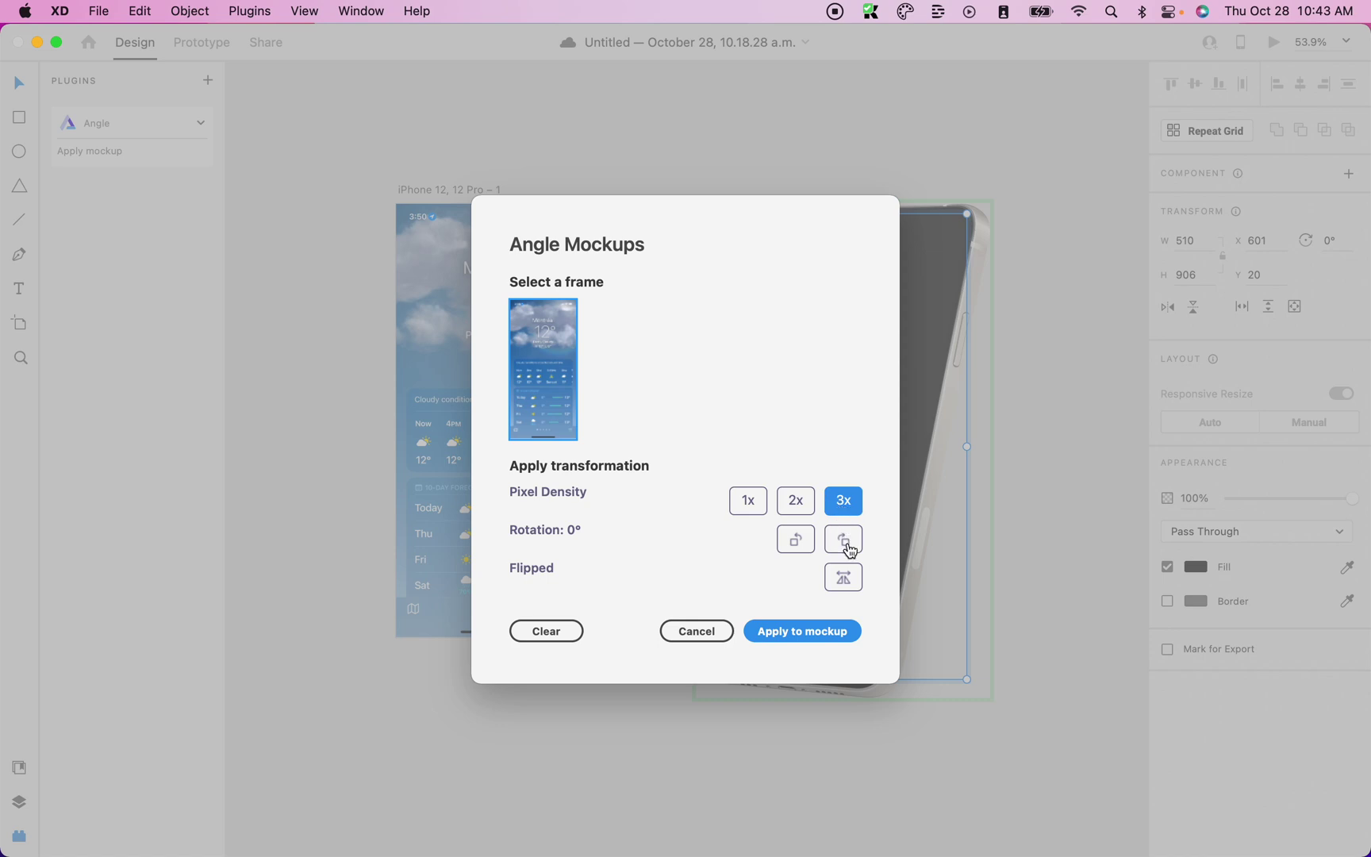
click(847, 544)
click(847, 544)
click(848, 545)
click(848, 544)
click(847, 590)
click(802, 633)
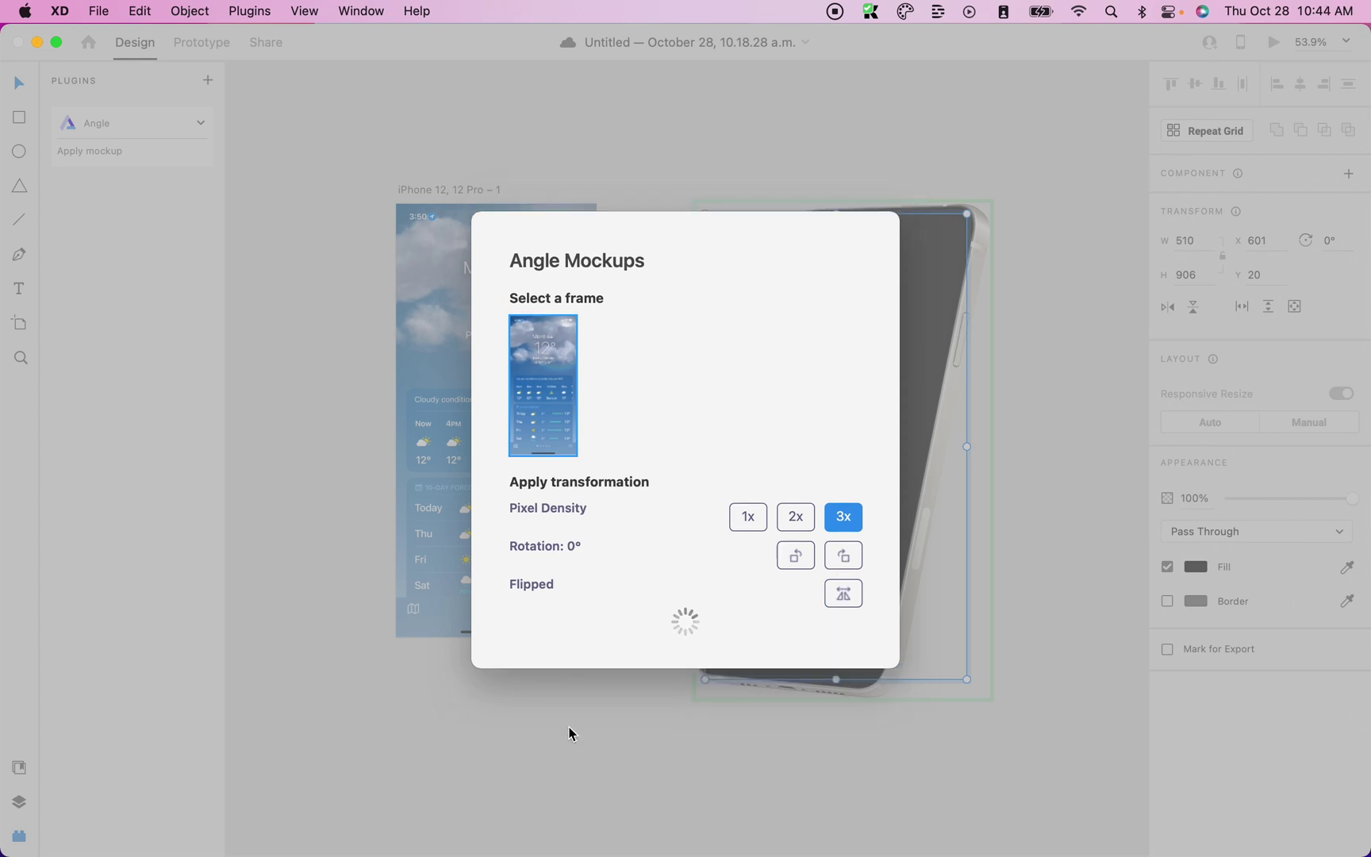
Step: Zoom out and select the finished iPhone mockup showing the Montréal weather screen
scroll(800, 459, up, 5)
scroll(800, 459, down, 5)
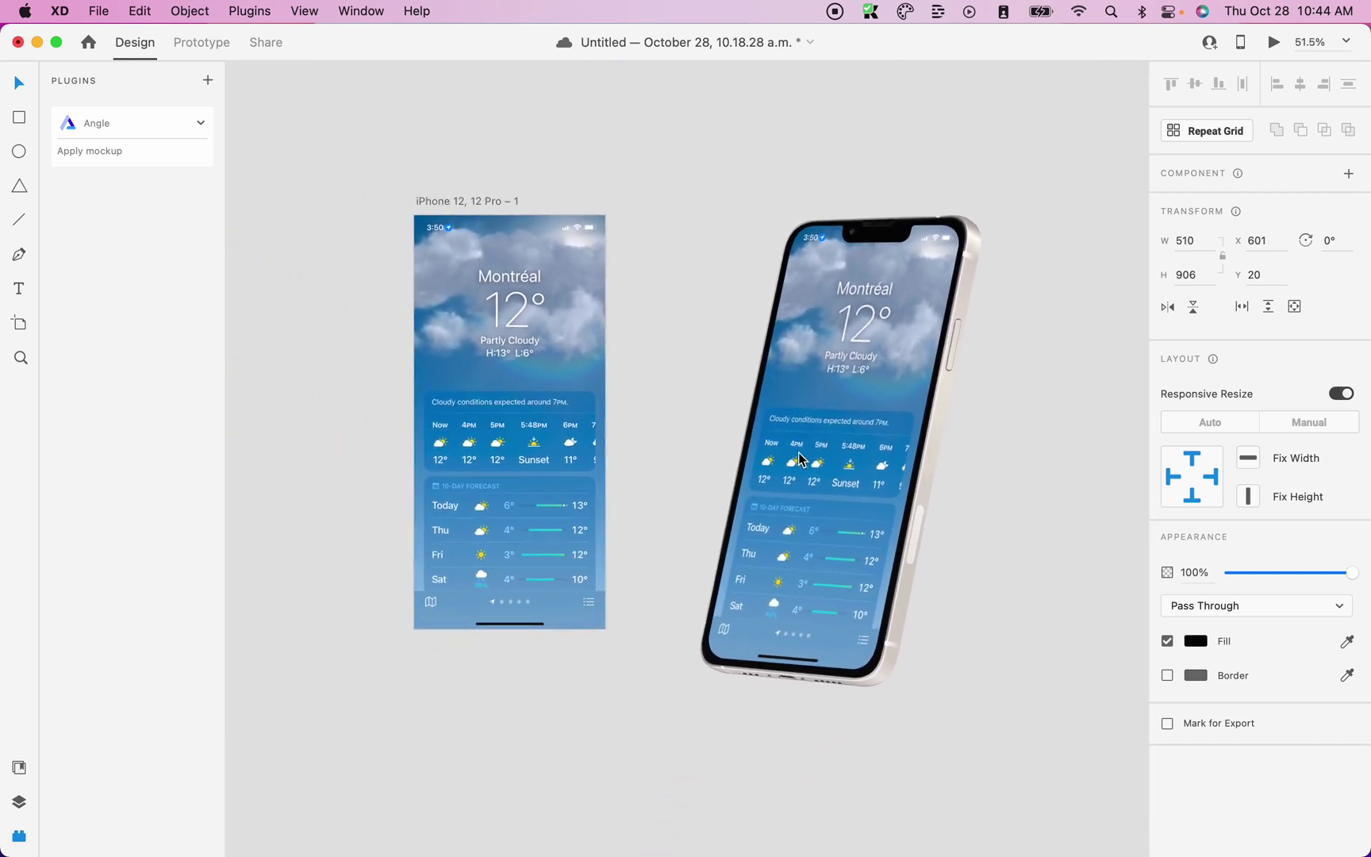
click(800, 459)
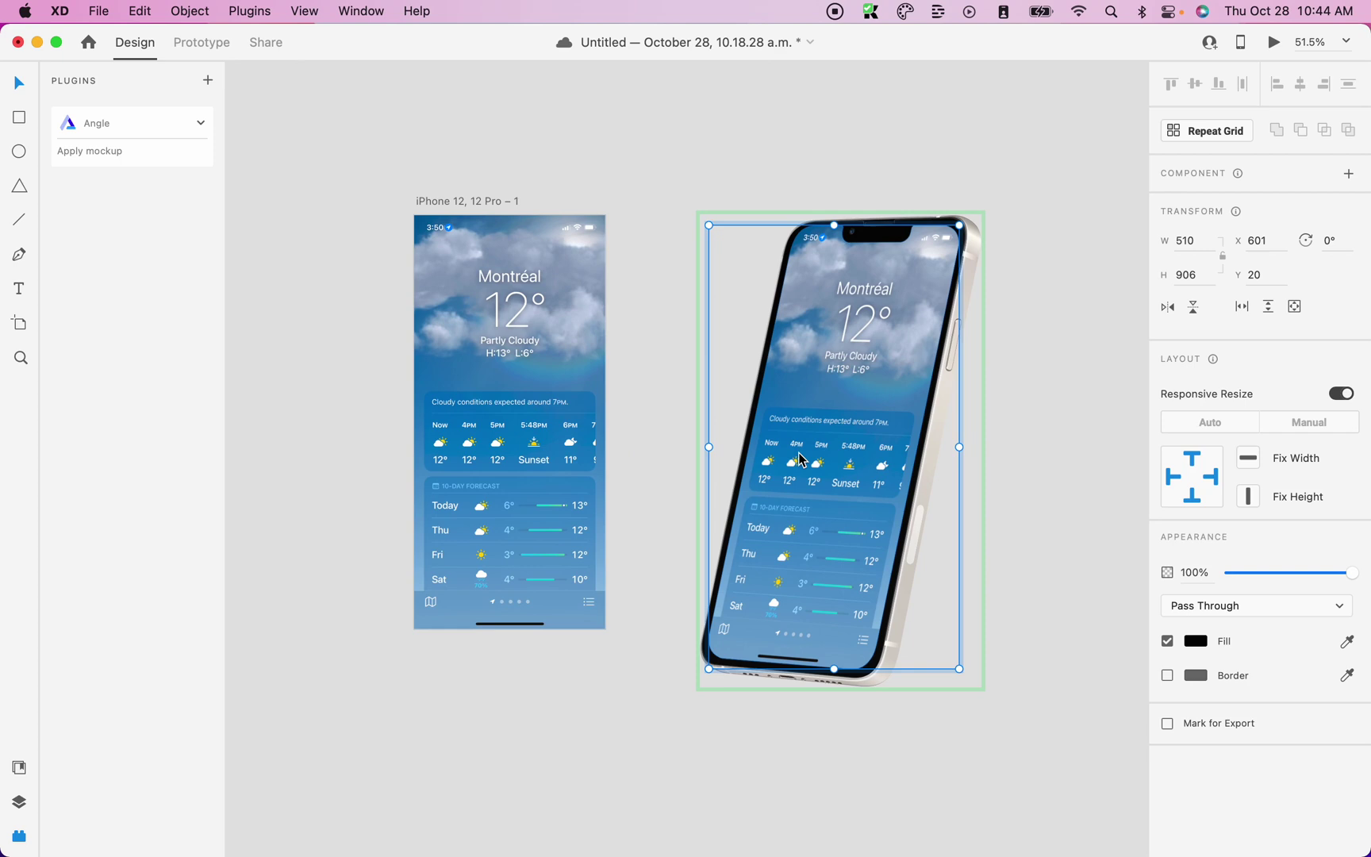